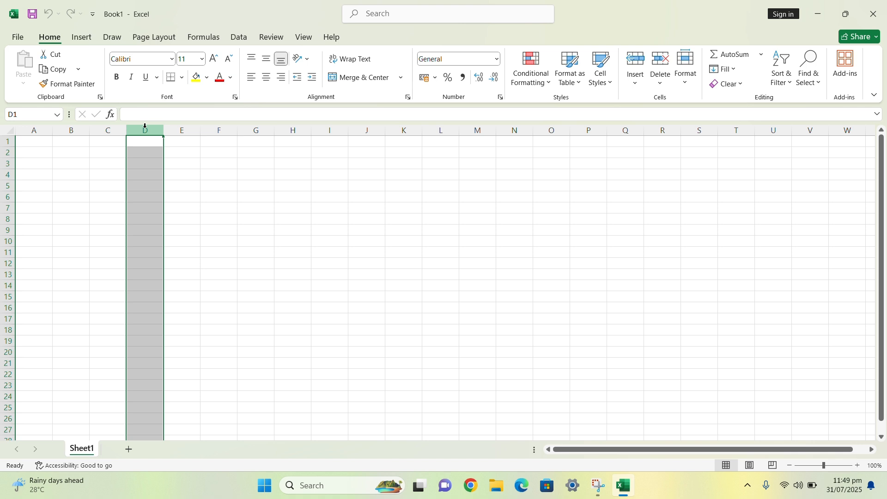
- Enter the addition formula =2+2 in cell H10 and the subtraction formula =6-2 in cell H11
{"action": "left_click", "coordinate": [299, 239]}
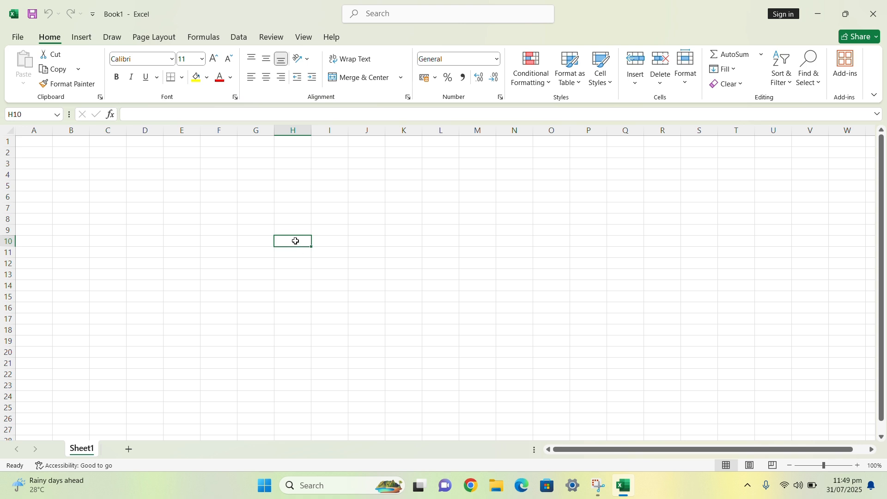
{"action": "type", "text": "="}
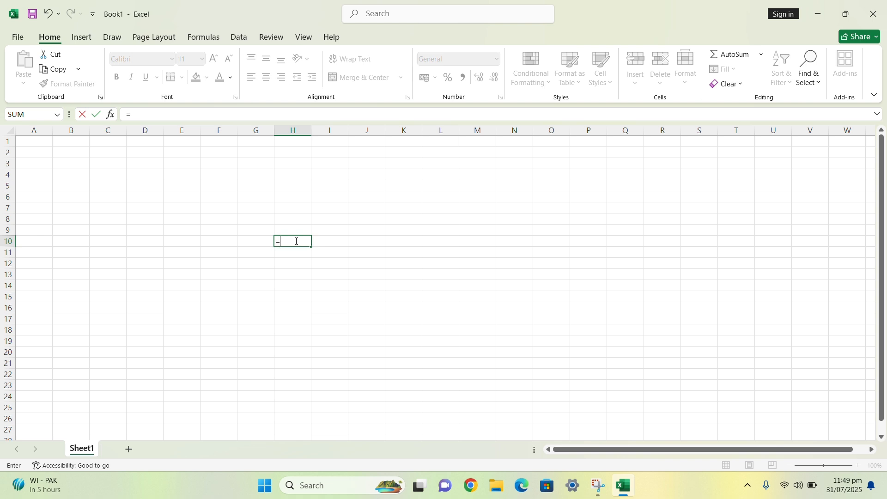
{"action": "type", "text": "2+2"}
{"action": "key", "text": "Return"}
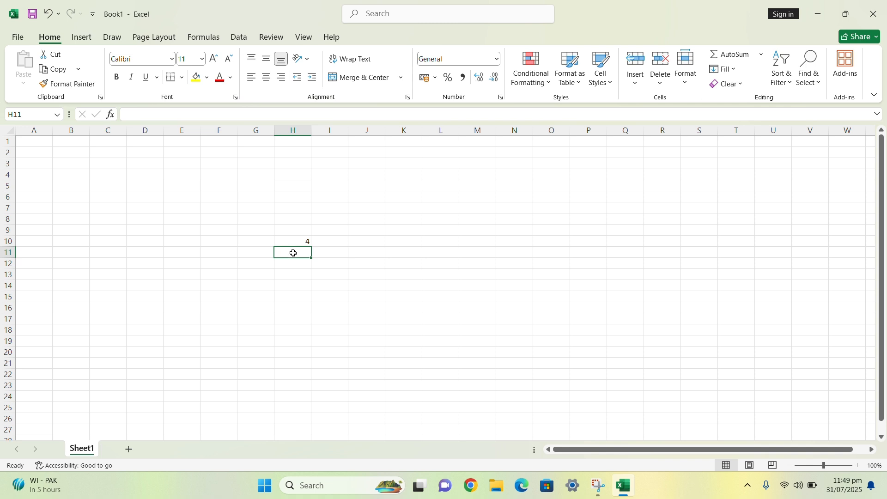
{"action": "type", "text": "="}
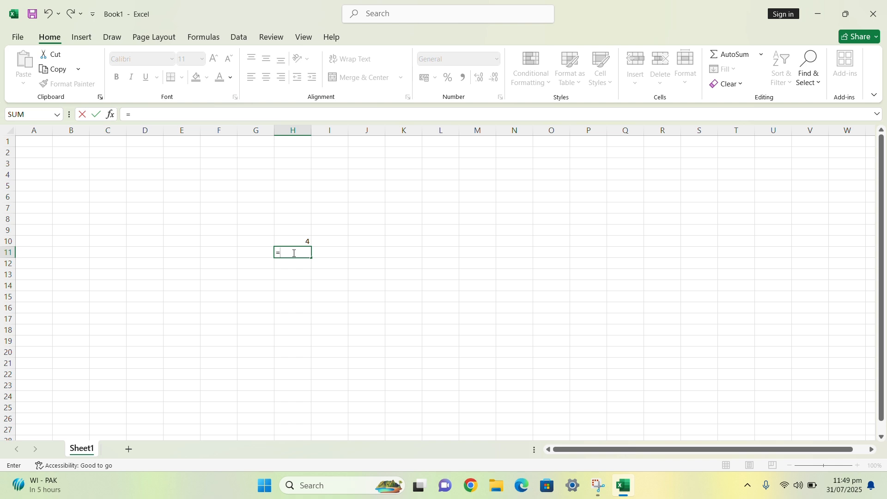
{"action": "type", "text": "6-2"}
{"action": "key", "text": "Return"}
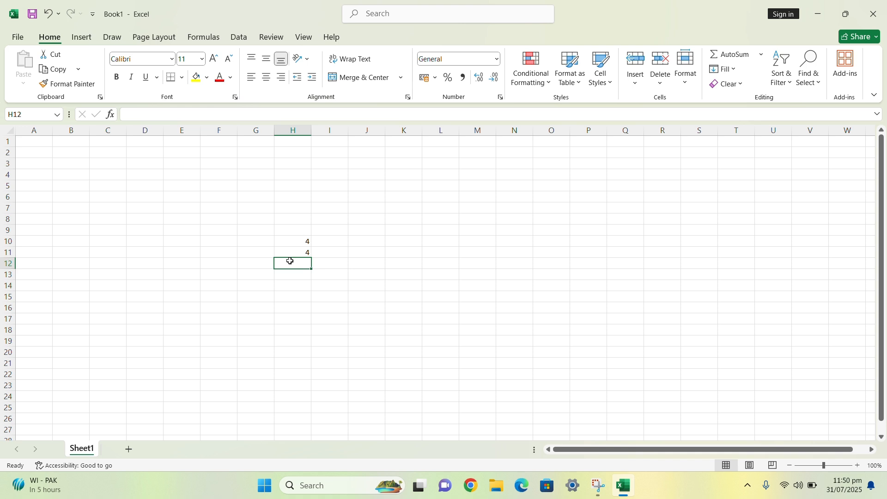
- Enter the multiplication formula =7*8 in cell H12 and the division formula =56/7 in cell H13
{"action": "type", "text": "="}
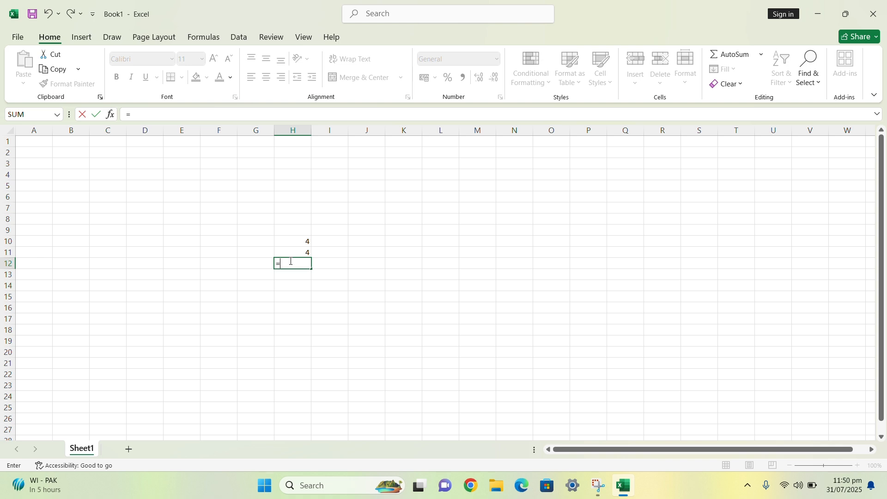
{"action": "type", "text": "7"}
{"action": "type", "text": "*8"}
{"action": "key", "text": "Return"}
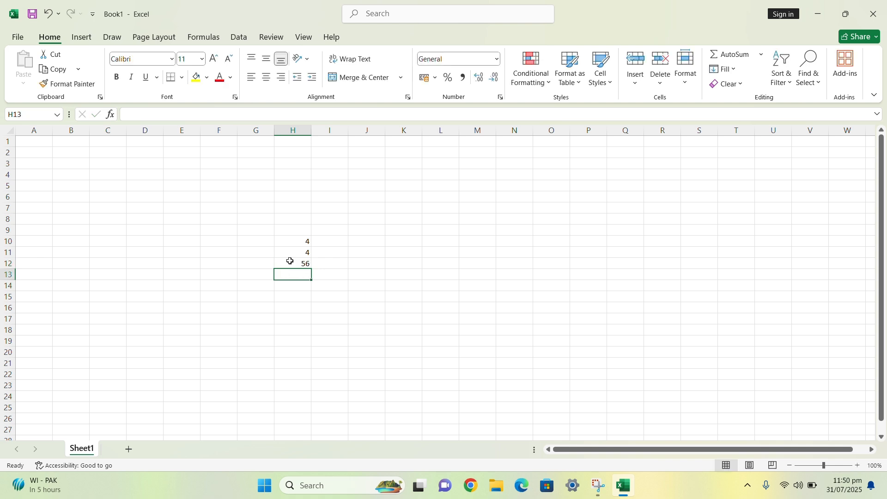
{"action": "type", "text": "="}
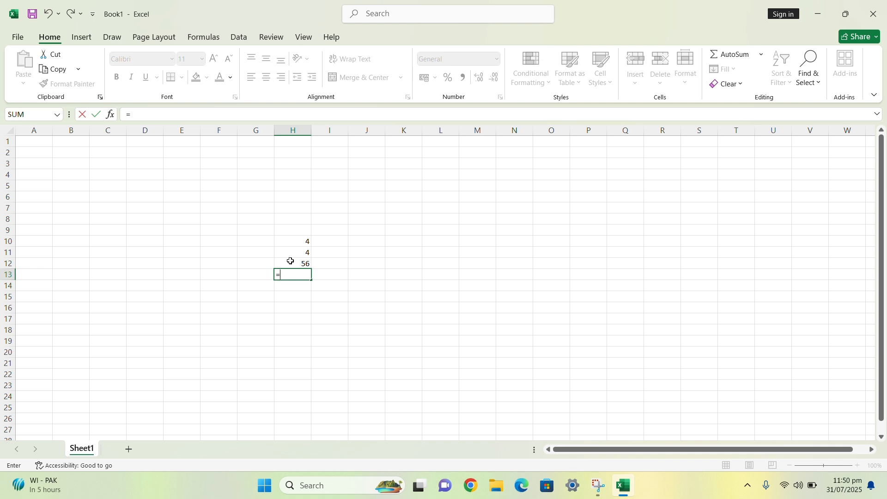
{"action": "type", "text": "56/"}
{"action": "type", "text": "7"}
{"action": "key", "text": "Return"}
- Examine the formulas behind the results in cells H10 to H13, one cell at a time
{"action": "left_click", "coordinate": [290, 241]}
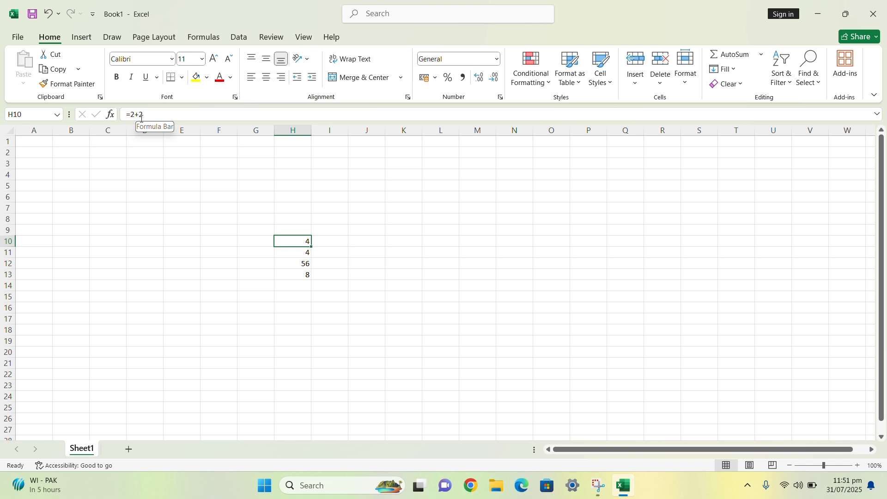
{"action": "left_click_drag", "start_coordinate": [166, 117], "coordinate": [126, 116]}
{"action": "left_click", "coordinate": [112, 206]}
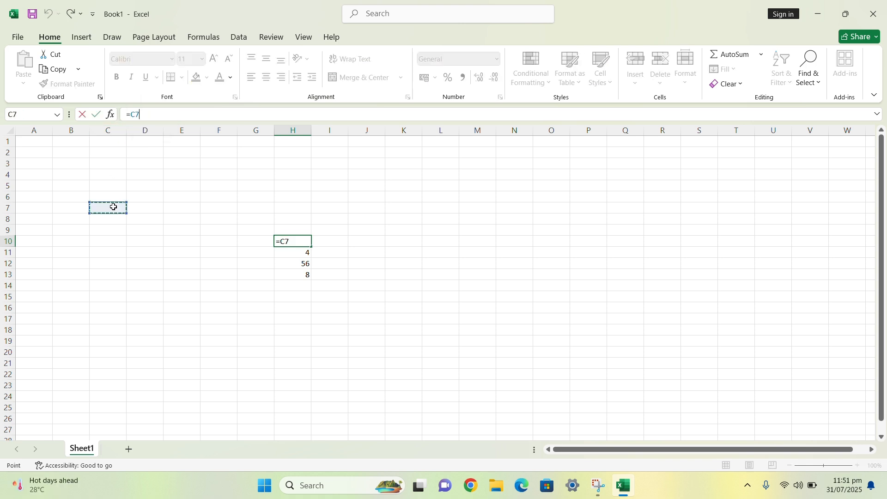
{"action": "key", "text": "Escape"}
{"action": "left_click", "coordinate": [299, 253]}
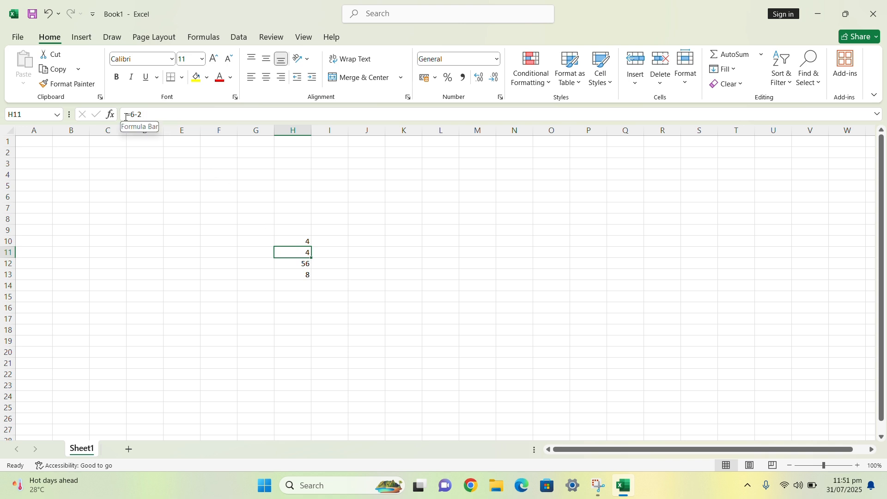
{"action": "left_click_drag", "start_coordinate": [126, 116], "coordinate": [142, 117]}
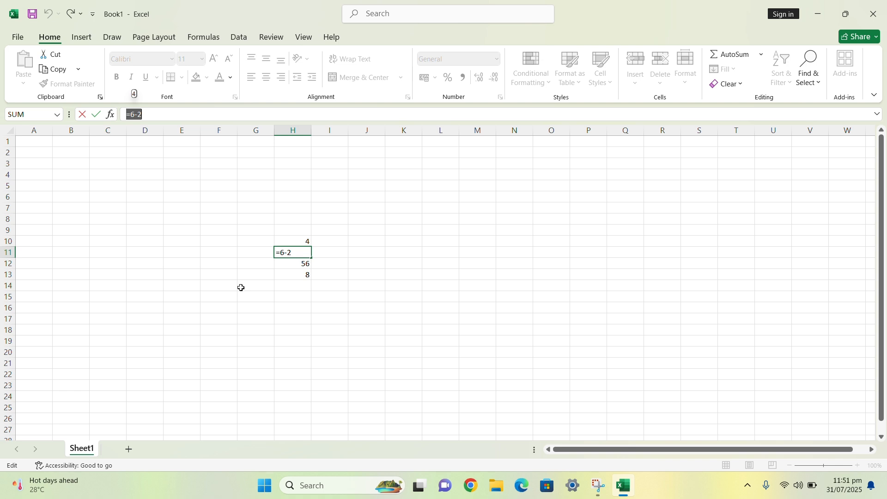
{"action": "key", "text": "Return"}
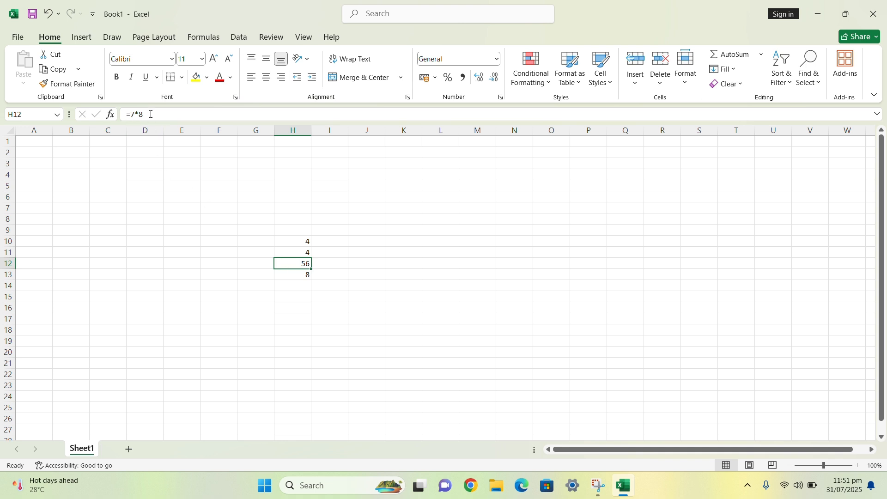
{"action": "left_click_drag", "start_coordinate": [144, 115], "coordinate": [126, 116]}
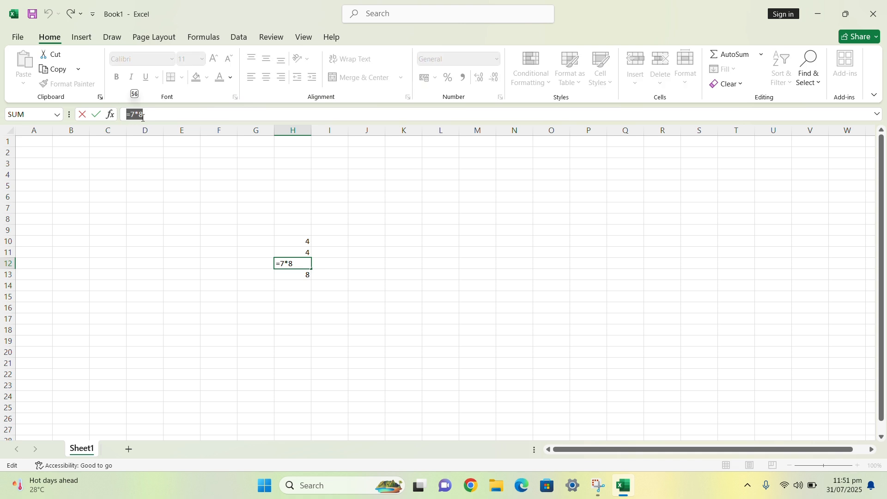
{"action": "left_click", "coordinate": [285, 273]}
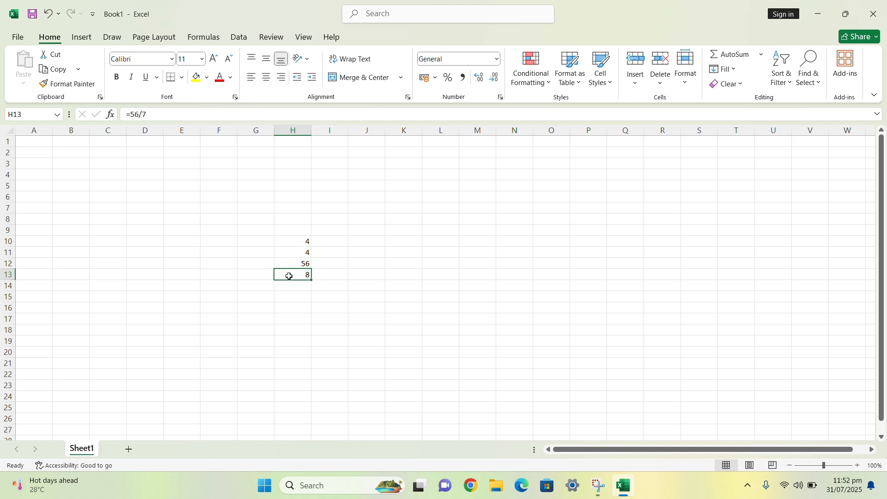
{"action": "left_click_drag", "start_coordinate": [147, 114], "coordinate": [125, 118]}
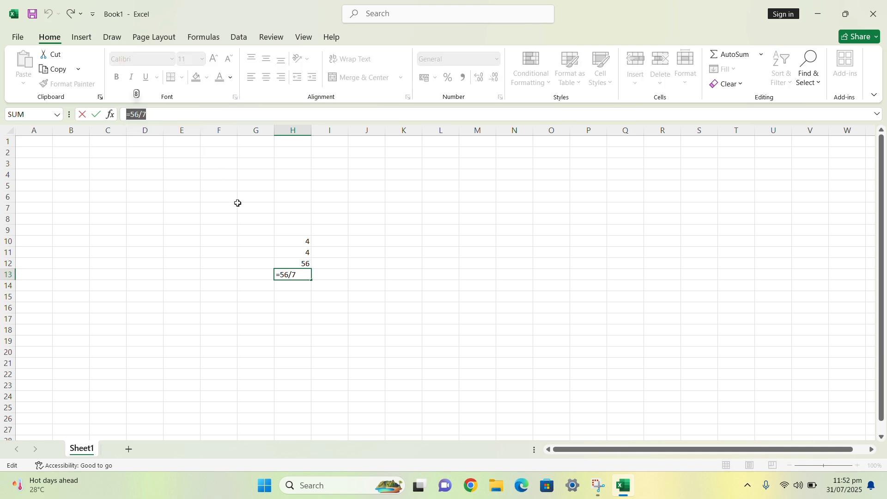
{"action": "left_click", "coordinate": [279, 289]}
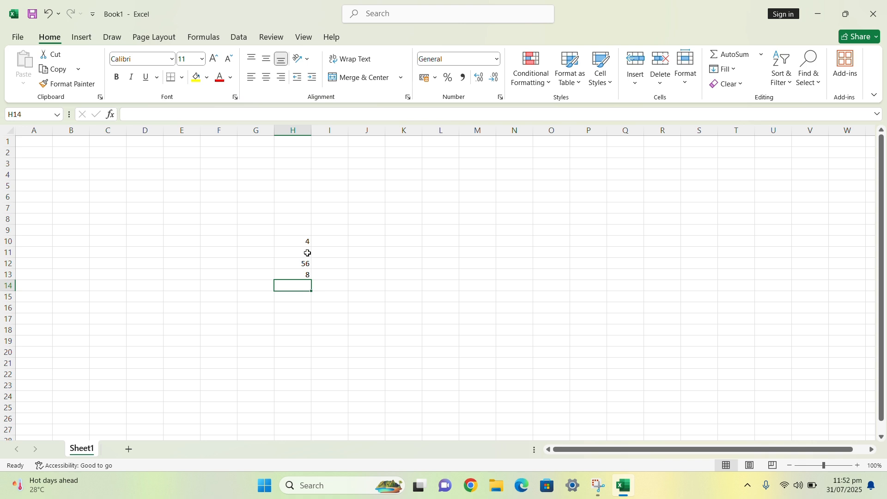
- Enter a formula in cell C1 that adds cells A1 and B1 by reference, =A1+B1
{"action": "left_click", "coordinate": [45, 143]}
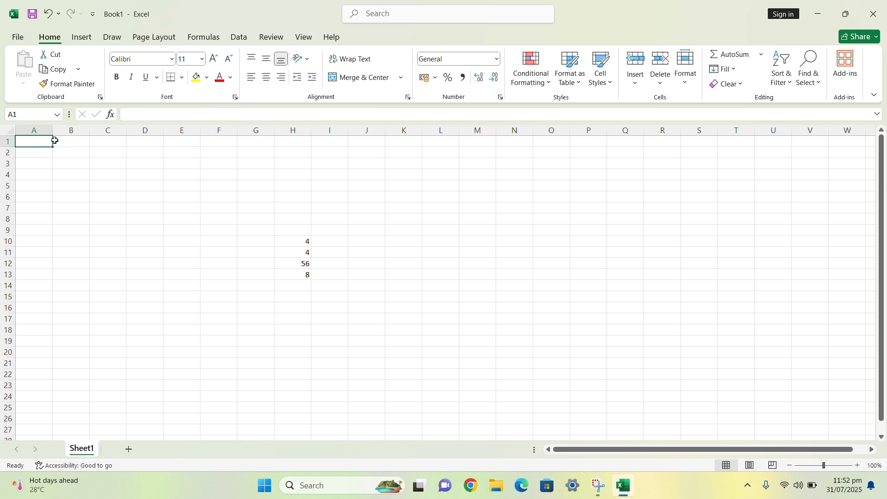
{"action": "left_click", "coordinate": [71, 141]}
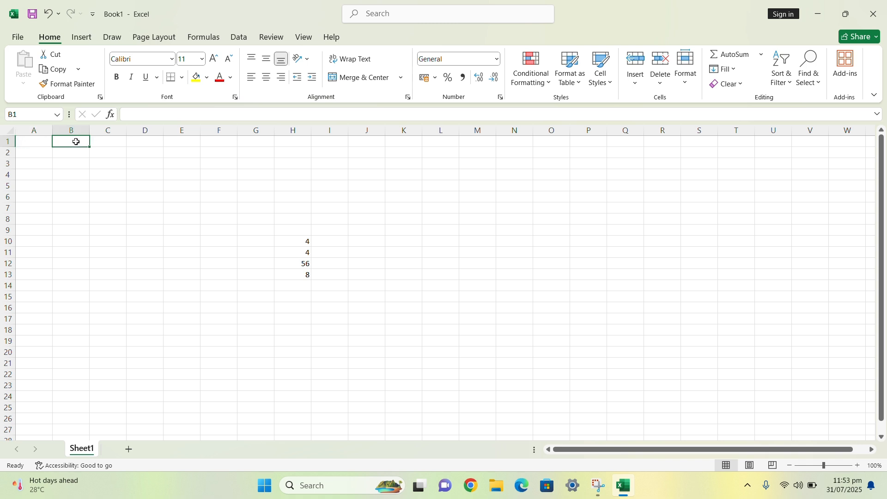
{"action": "left_click", "coordinate": [104, 141]}
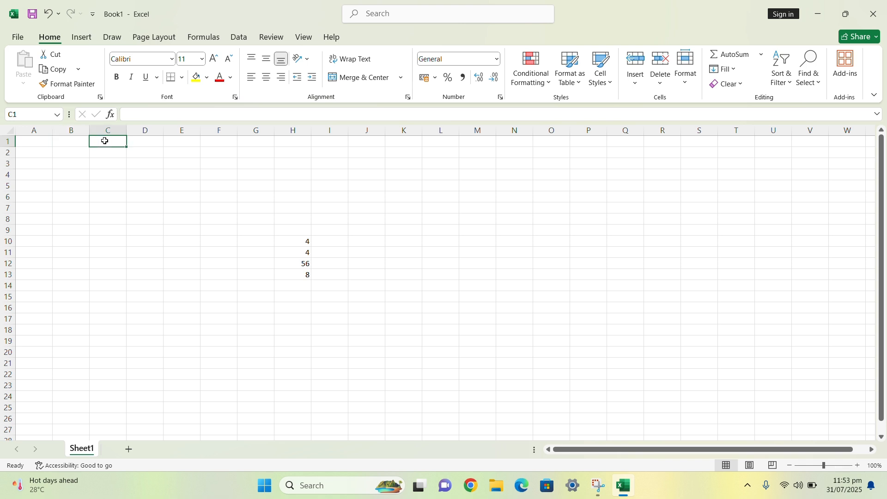
{"action": "type", "text": "="}
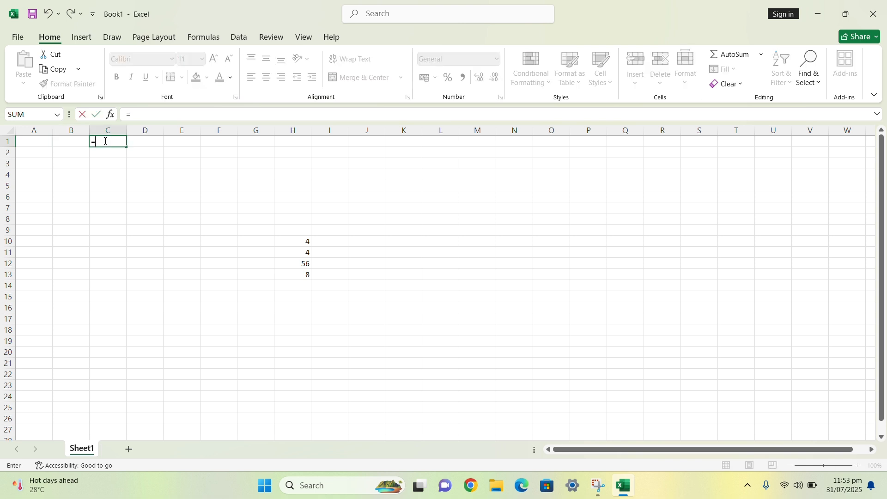
{"action": "left_click", "coordinate": [34, 144]}
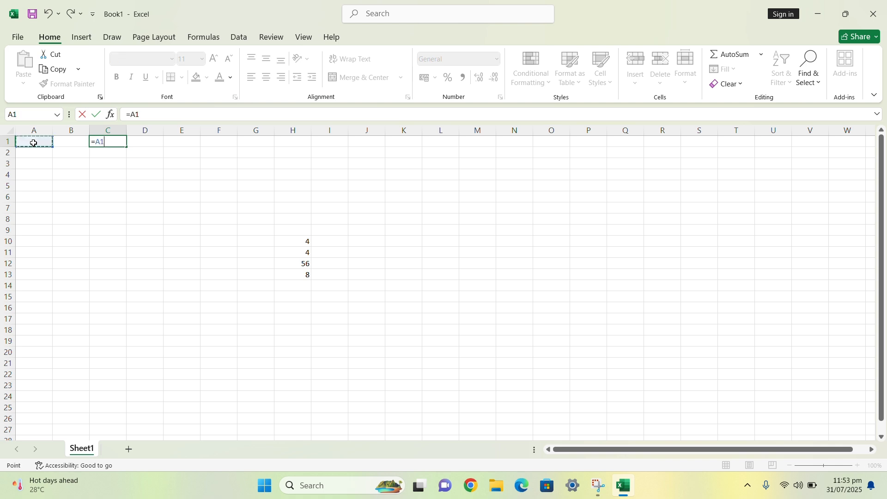
{"action": "type", "text": "+"}
{"action": "left_click", "coordinate": [65, 143]}
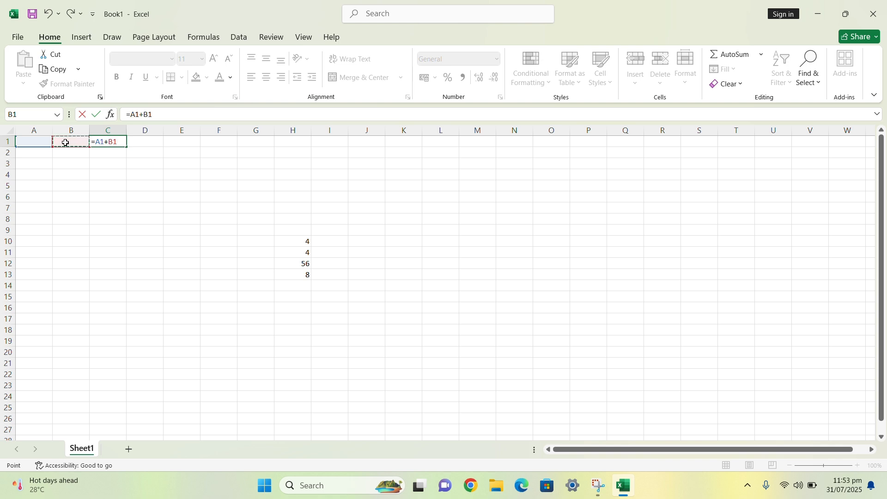
{"action": "key", "text": "Return"}
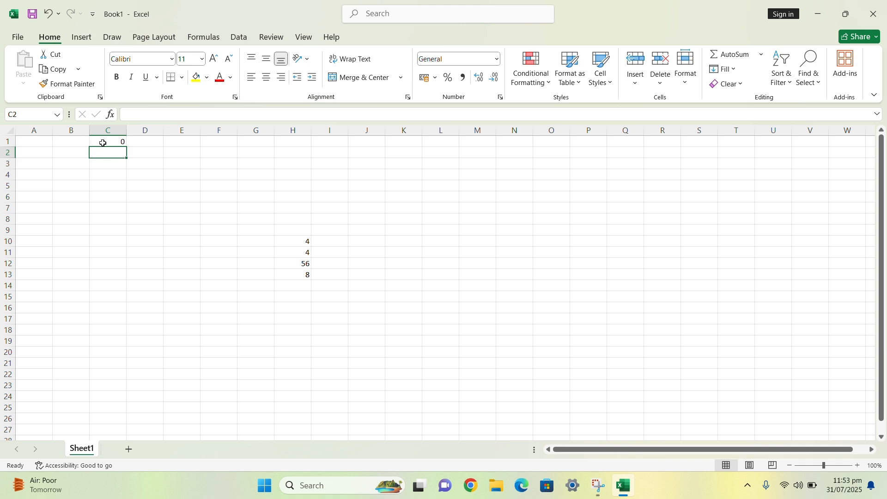
- Enter 89 in cell A1 and 100 in cell B1 as inputs for the sum in C1
{"action": "left_click", "coordinate": [40, 144]}
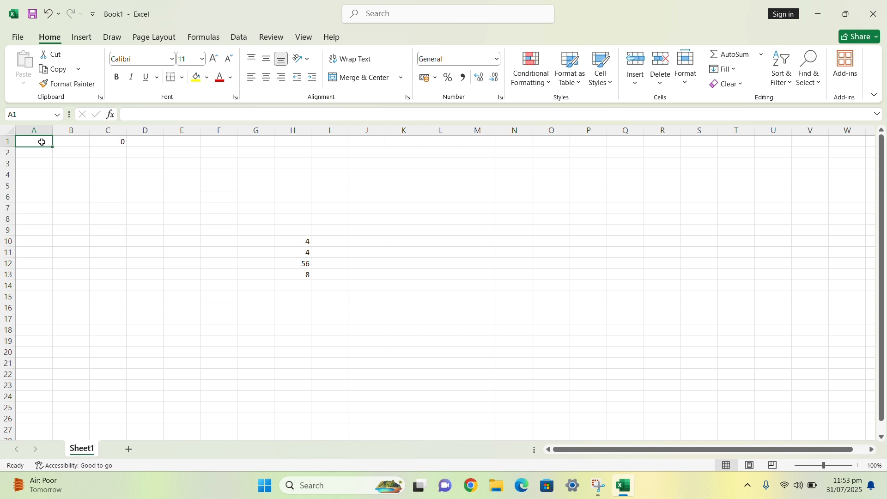
{"action": "type", "text": "89"}
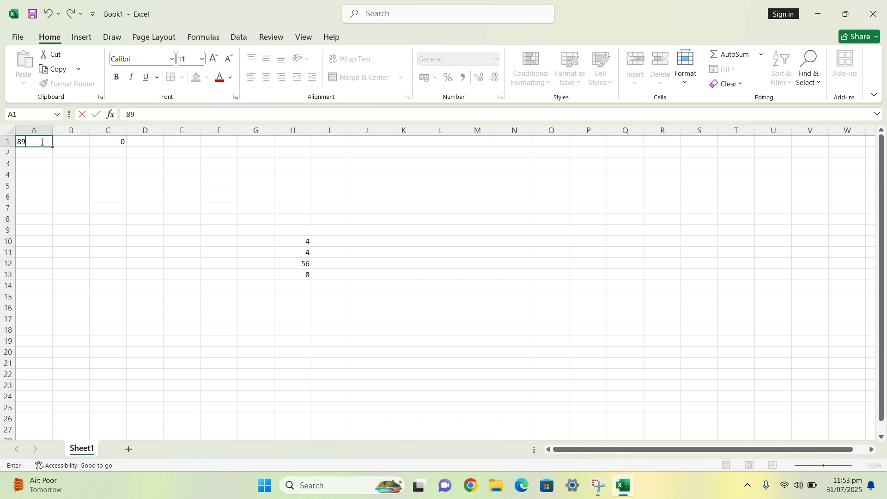
{"action": "key", "text": "Tab"}
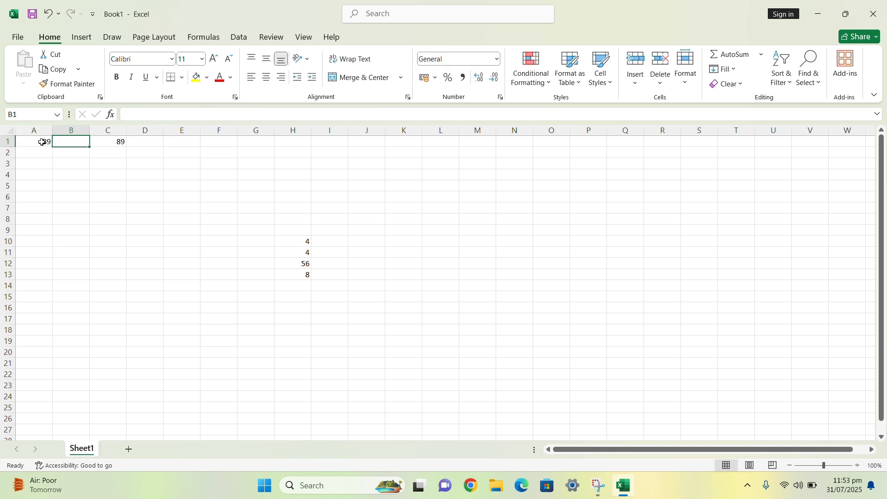
{"action": "type", "text": "1"}
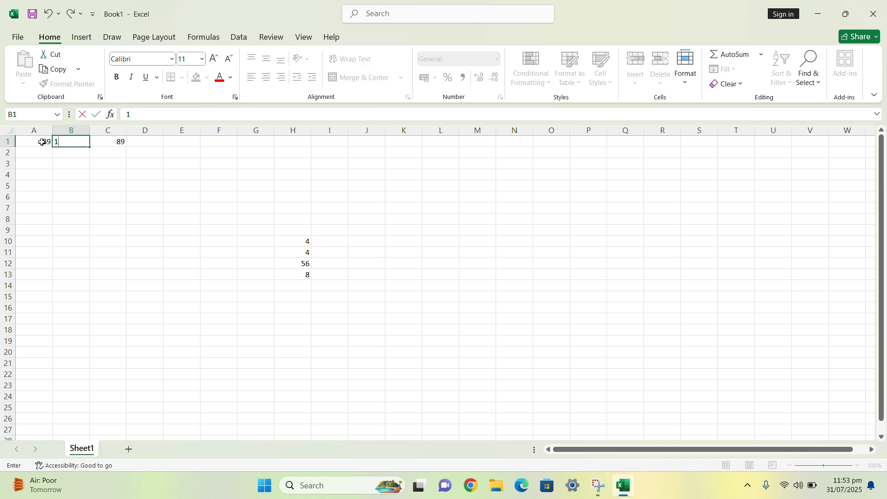
{"action": "type", "text": "00"}
{"action": "key", "text": "Return"}
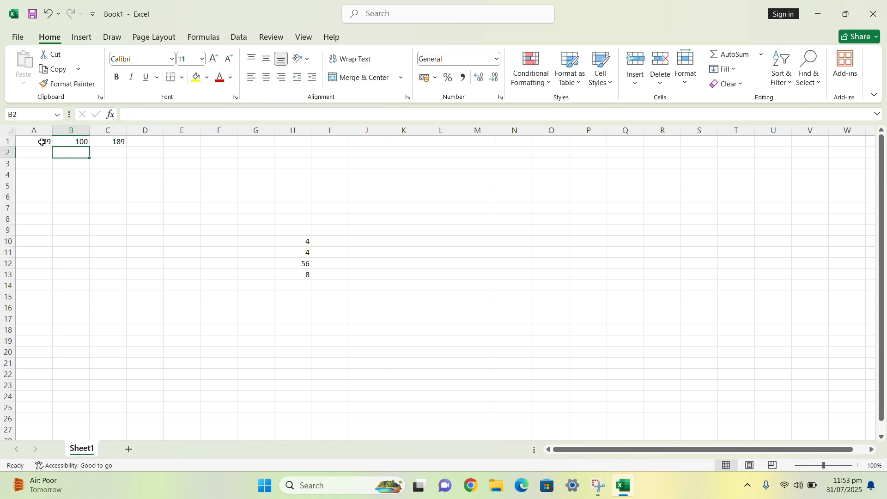
- Enter the cell-reference formula =A1+B1 in the empty cell C1
{"action": "left_click", "coordinate": [112, 144]}
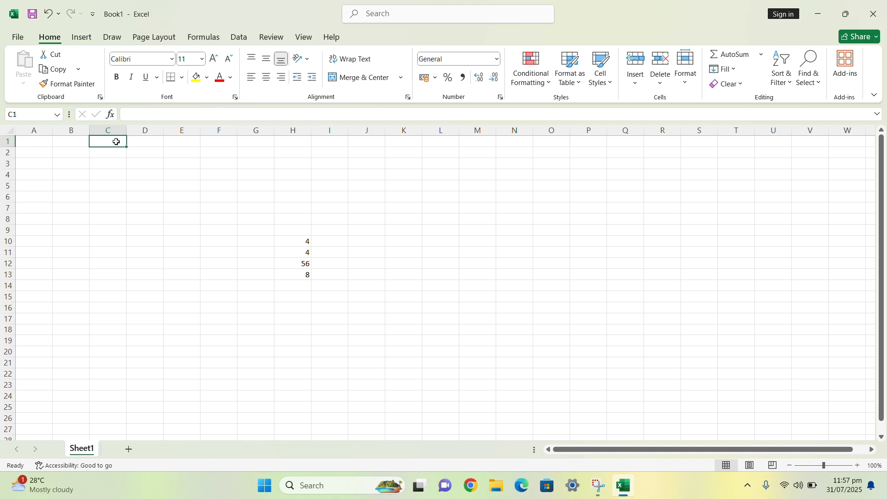
{"action": "type", "text": "="}
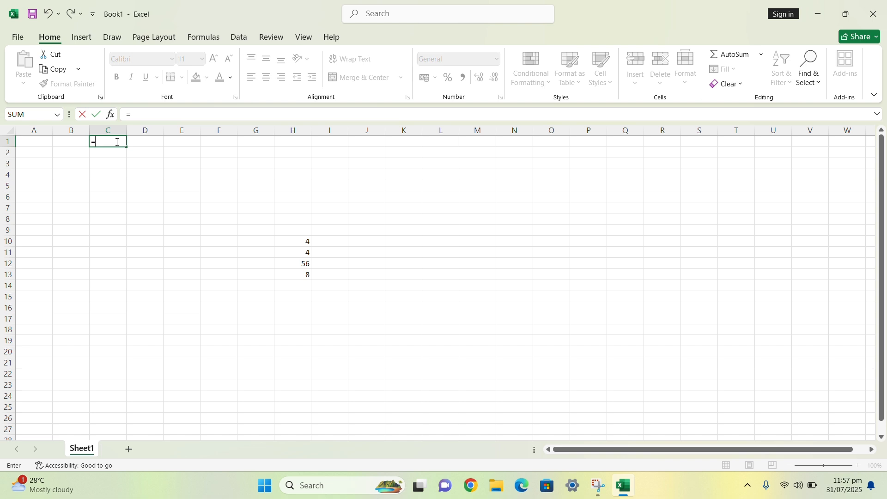
{"action": "left_click", "coordinate": [32, 145]}
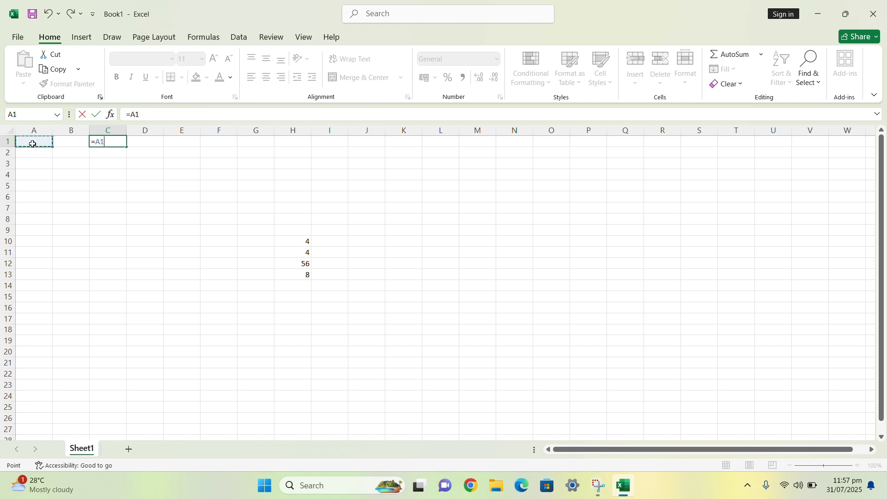
{"action": "type", "text": "+"}
{"action": "left_click", "coordinate": [79, 143]}
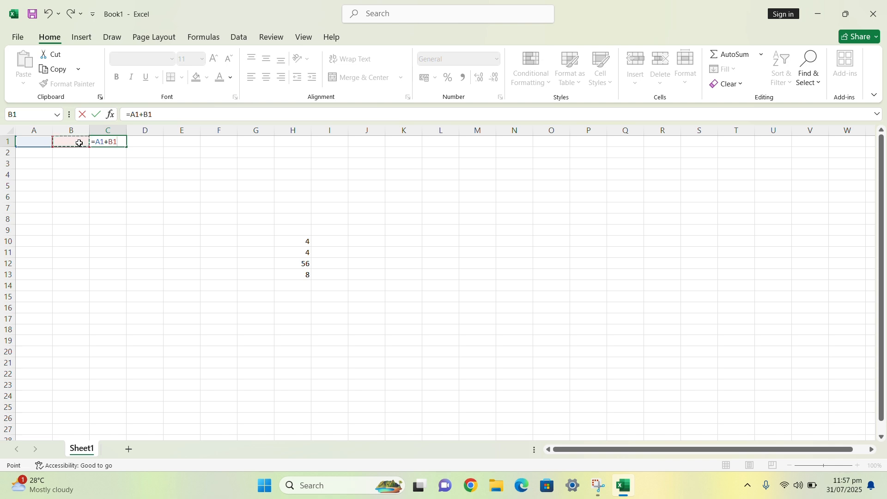
{"action": "key", "text": "Return"}
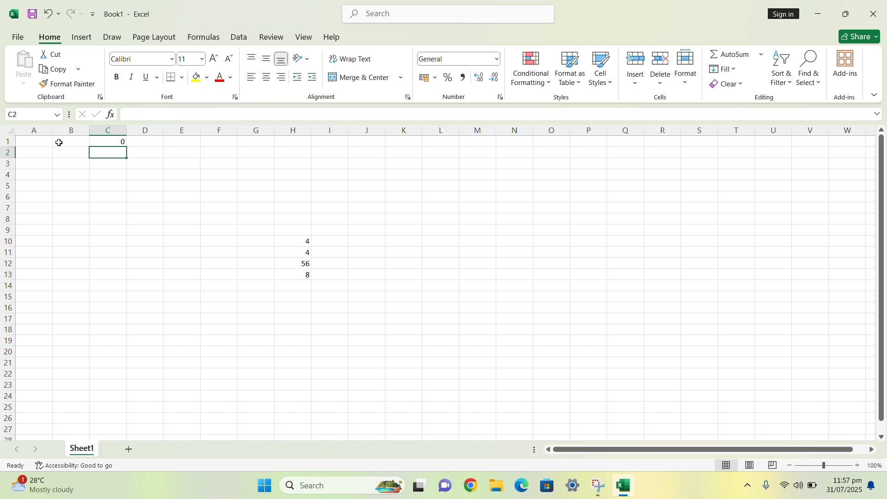
{"action": "left_click", "coordinate": [115, 144]}
{"action": "left_click", "coordinate": [28, 156]}
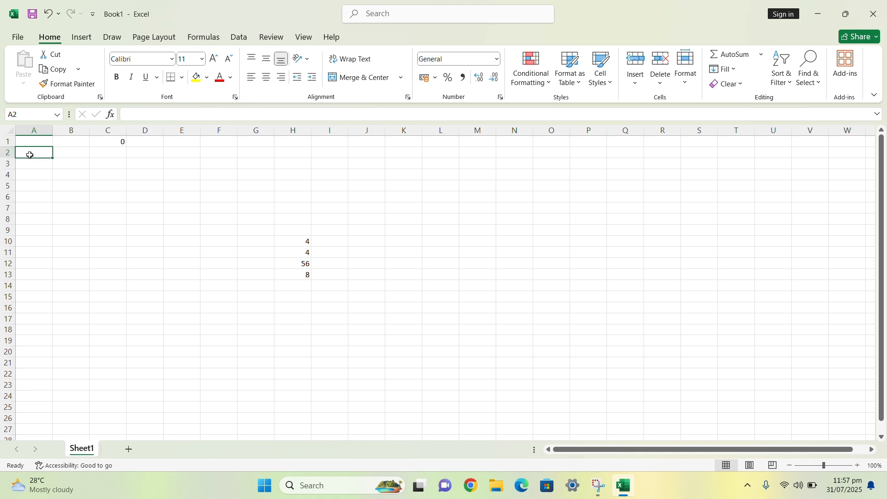
- Enter a formula in cell C2 that subtracts cell B2 from cell A2 by reference, =A2-B2
{"action": "left_click", "coordinate": [99, 151]}
{"action": "type", "text": "="}
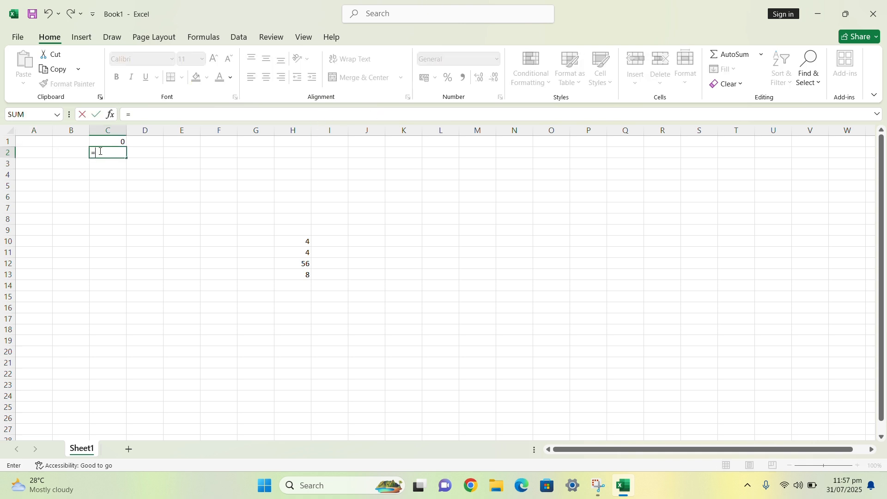
{"action": "left_click", "coordinate": [29, 153]}
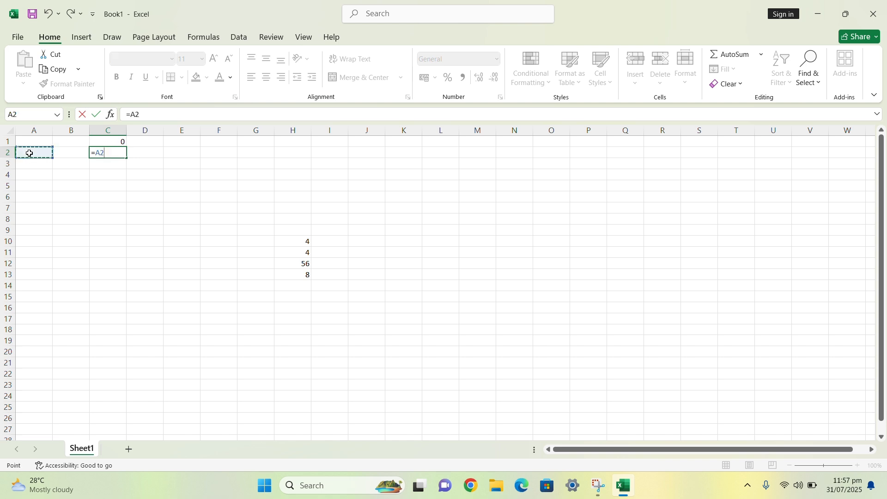
{"action": "type", "text": "-"}
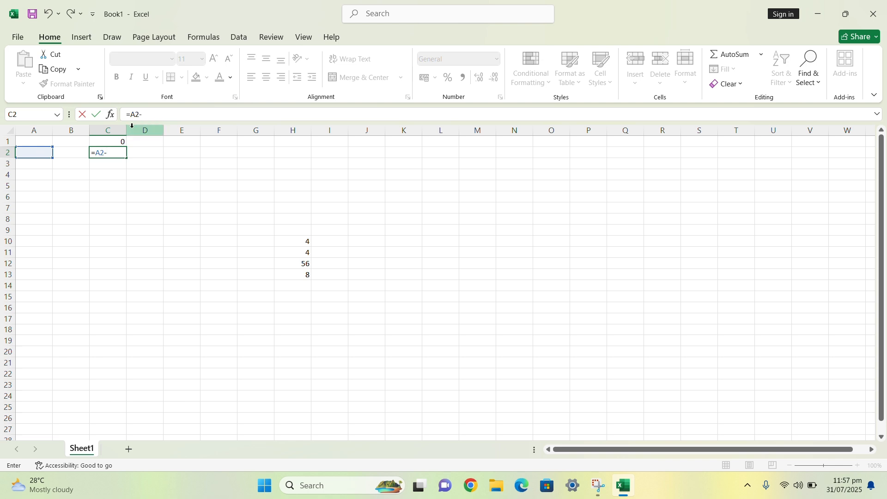
{"action": "left_click", "coordinate": [64, 150]}
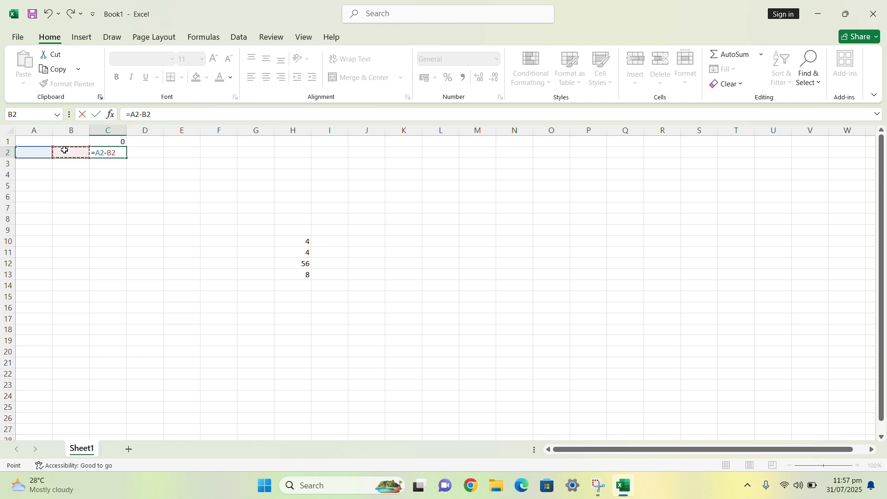
{"action": "key", "text": "Return"}
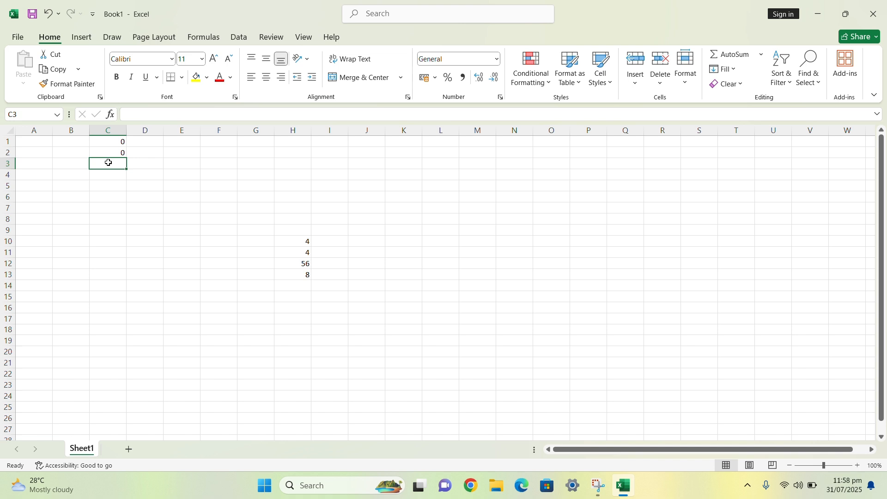
- Enter a formula in cell C3 that multiplies cells A3 and B3 by reference, =A3*B3
{"action": "type", "text": "="}
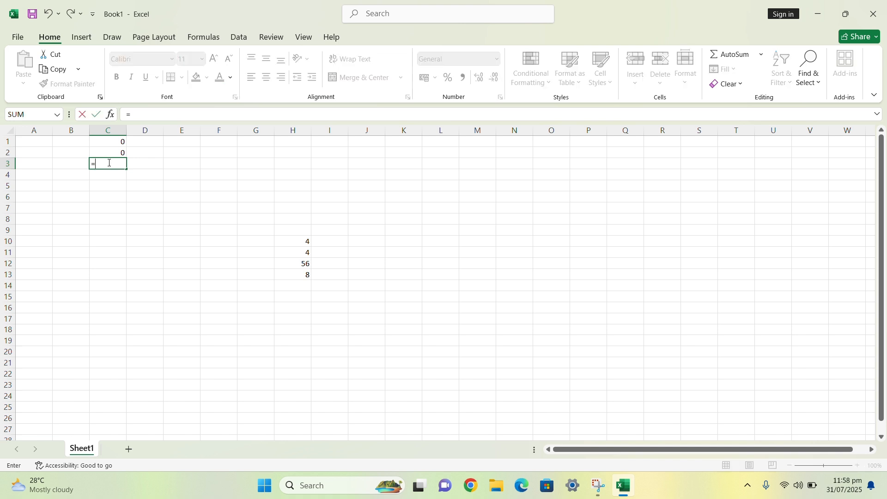
{"action": "left_click", "coordinate": [51, 162]}
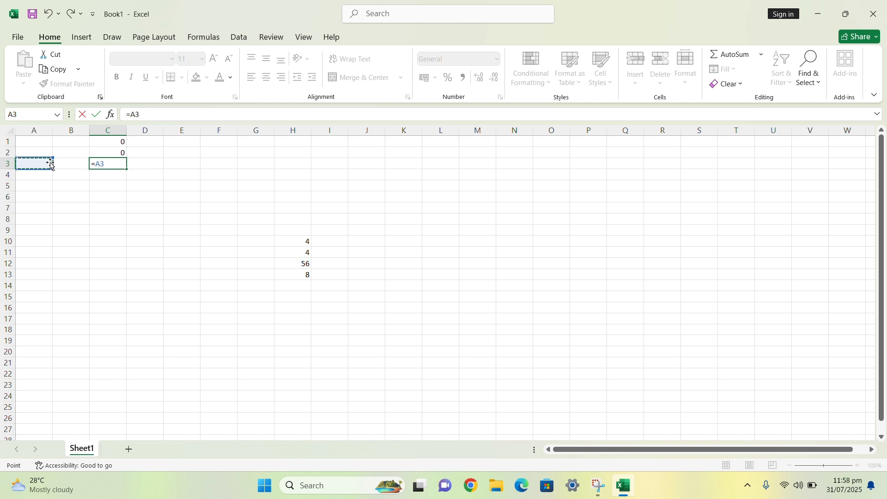
{"action": "type", "text": "*"}
{"action": "left_click", "coordinate": [64, 163]}
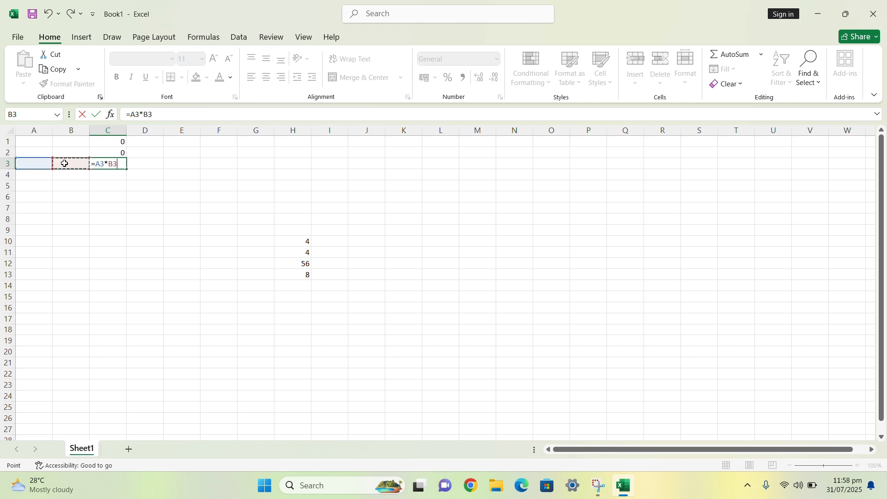
{"action": "key", "text": "Return"}
- Enter a formula in cell C4 that divides cell A4 by cell B4 by reference, =A4/B4
{"action": "left_click", "coordinate": [21, 174]}
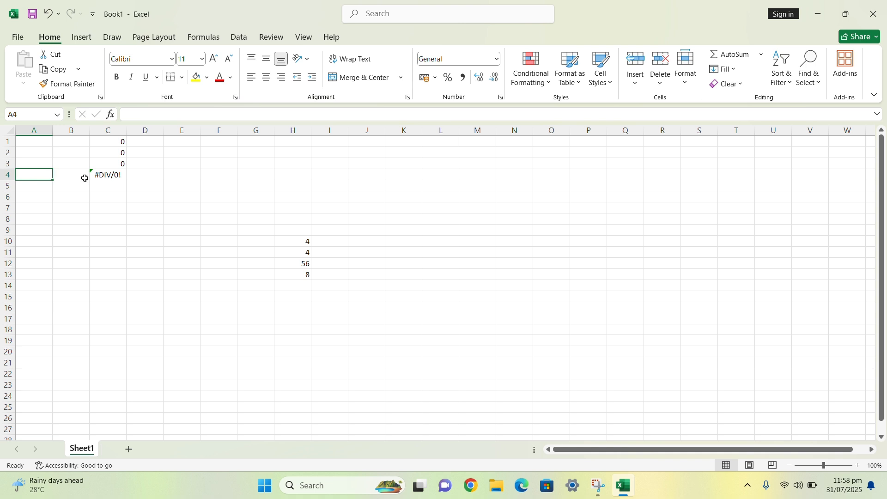
{"action": "left_click", "coordinate": [114, 176]}
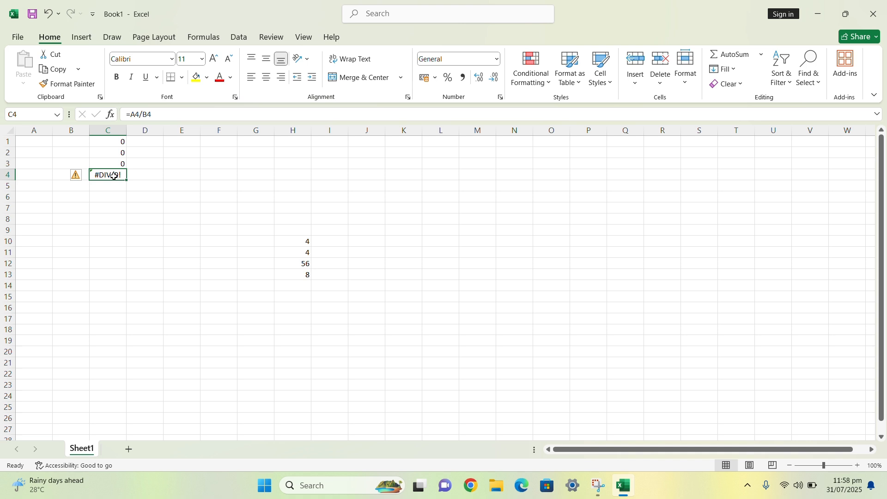
{"action": "type", "text": "="}
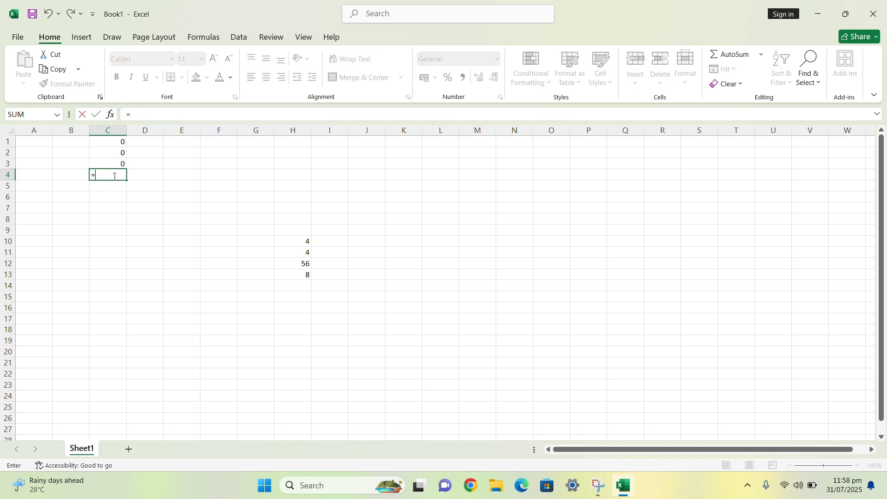
{"action": "left_click", "coordinate": [32, 173]}
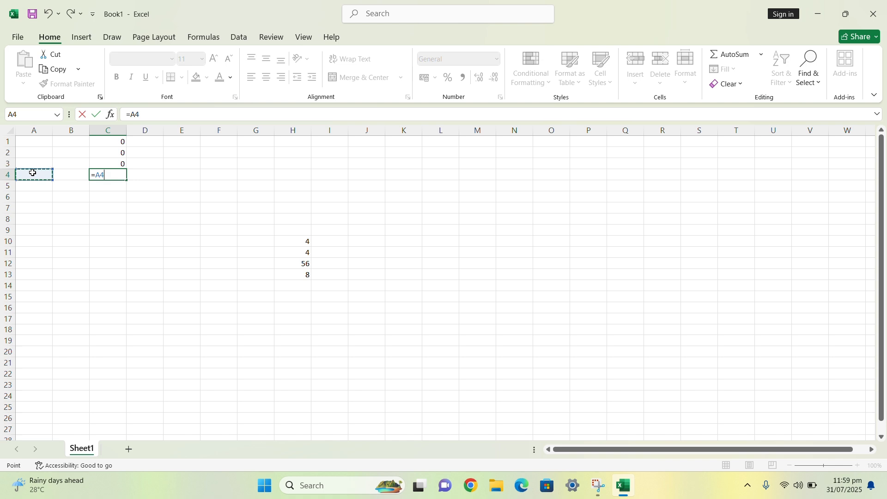
{"action": "type", "text": "/"}
{"action": "left_click", "coordinate": [66, 172]}
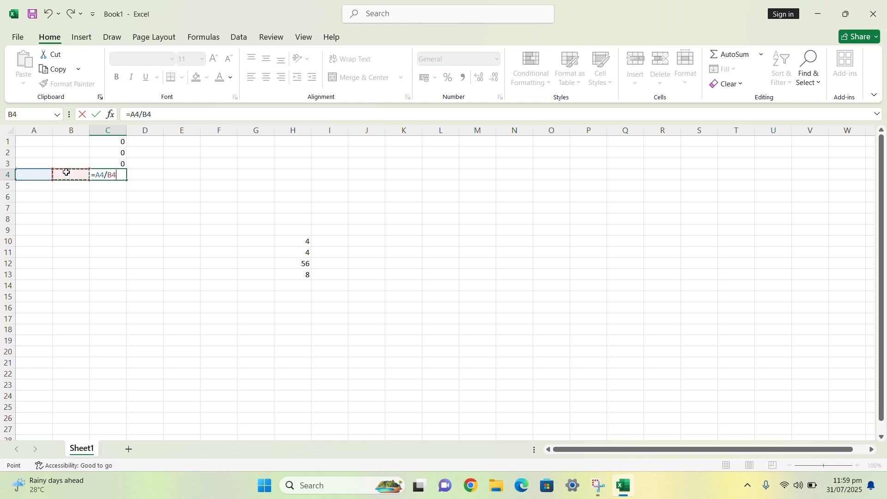
{"action": "key", "text": "Return"}
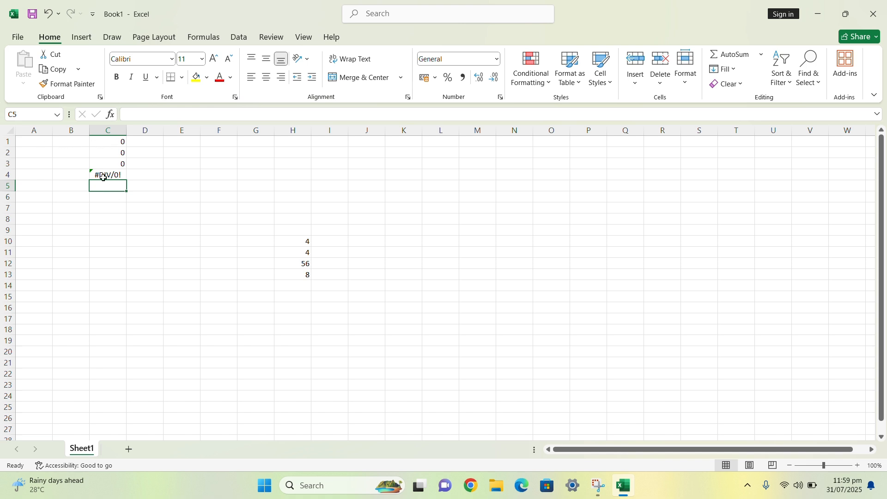
- Enter 78 in cell A1 and 100 in cell B1, and check the addition formula in C1
{"action": "left_click", "coordinate": [35, 140]}
{"action": "type", "text": "78"}
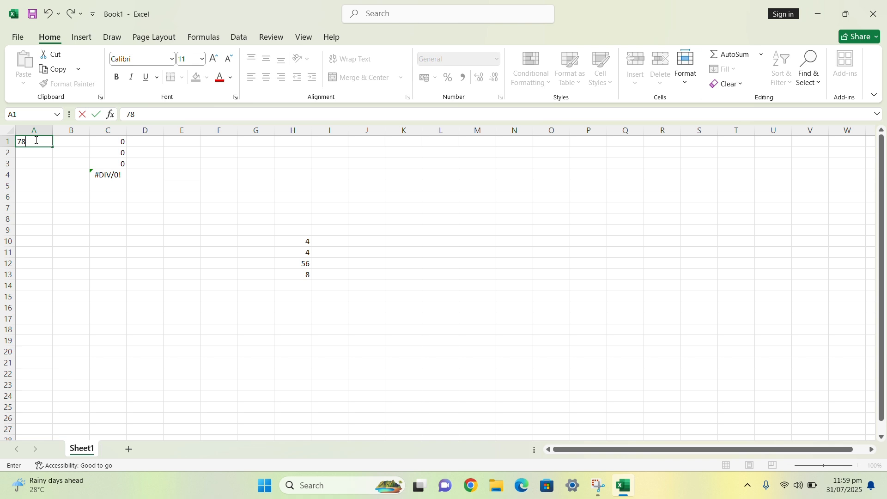
{"action": "key", "text": "Tab"}
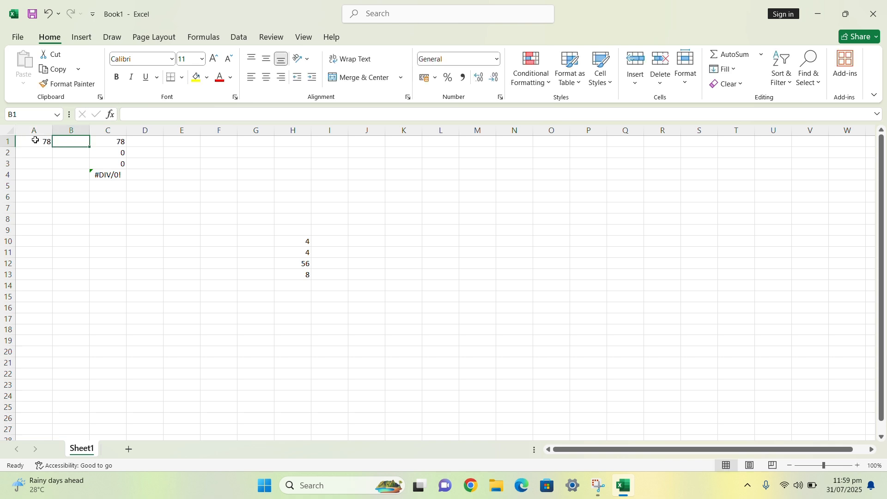
{"action": "type", "text": "1"}
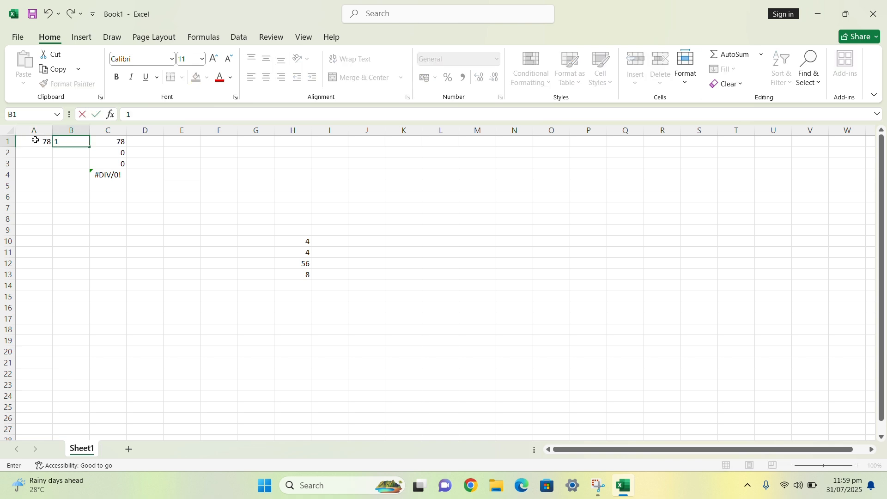
{"action": "type", "text": "00"}
{"action": "key", "text": "Return"}
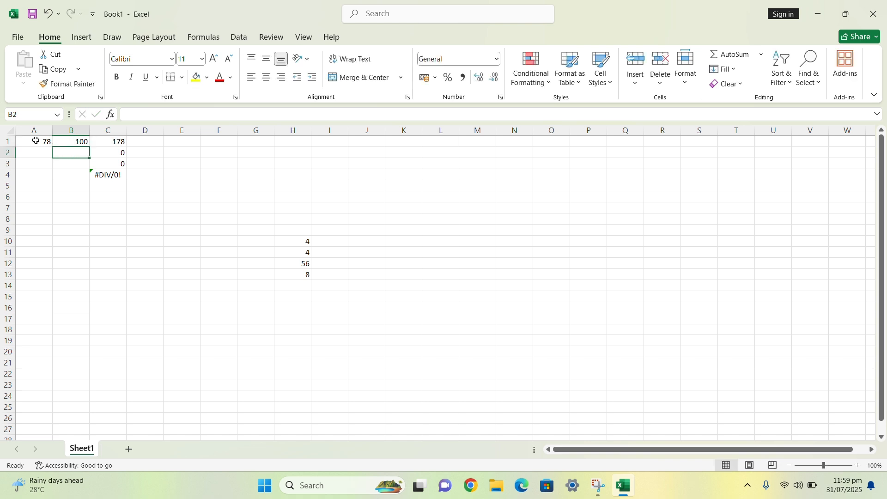
{"action": "left_click", "coordinate": [108, 142]}
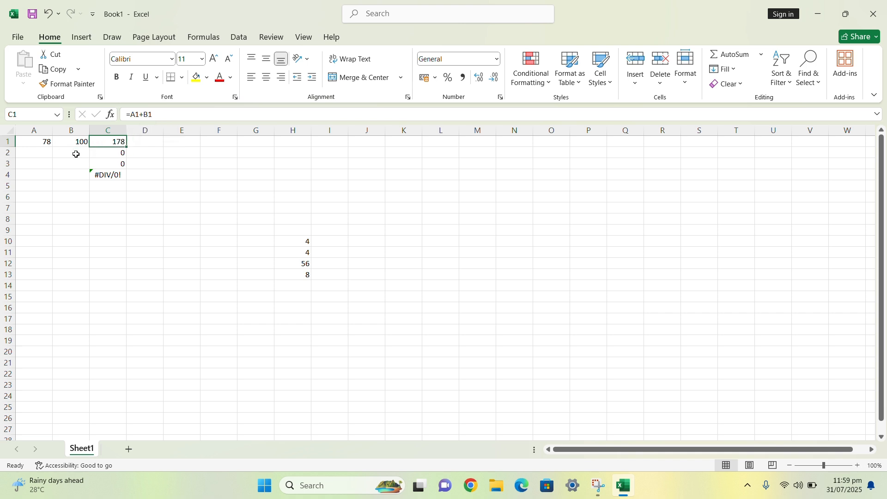
- Enter 6 in cell A2 and 4 in cell B2, and check the subtraction formula in C2
{"action": "left_click", "coordinate": [41, 155]}
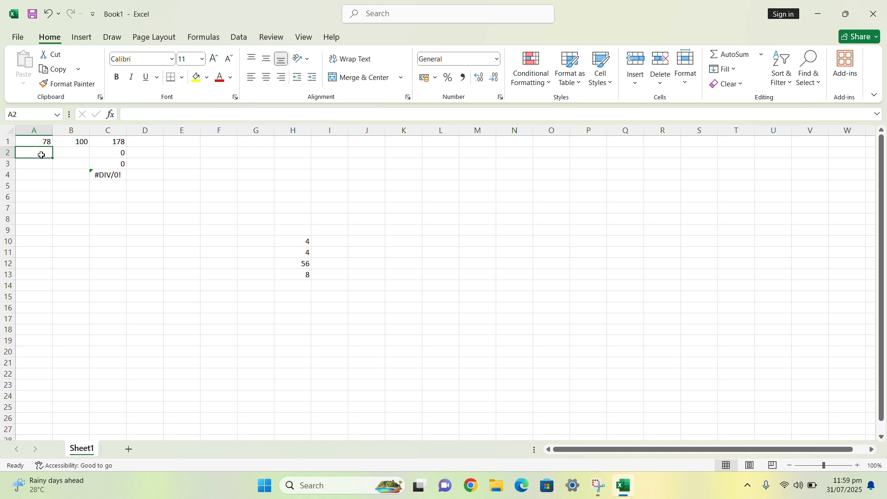
{"action": "type", "text": "6"}
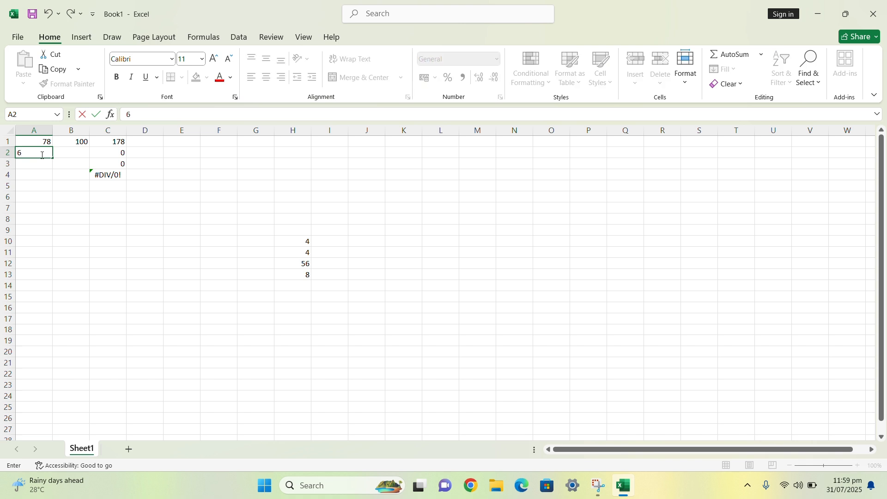
{"action": "left_click", "coordinate": [73, 151]}
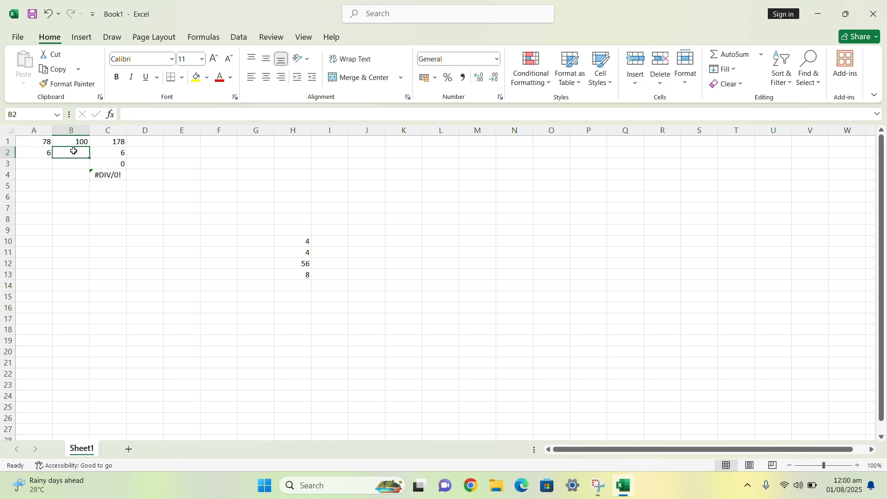
{"action": "type", "text": "4"}
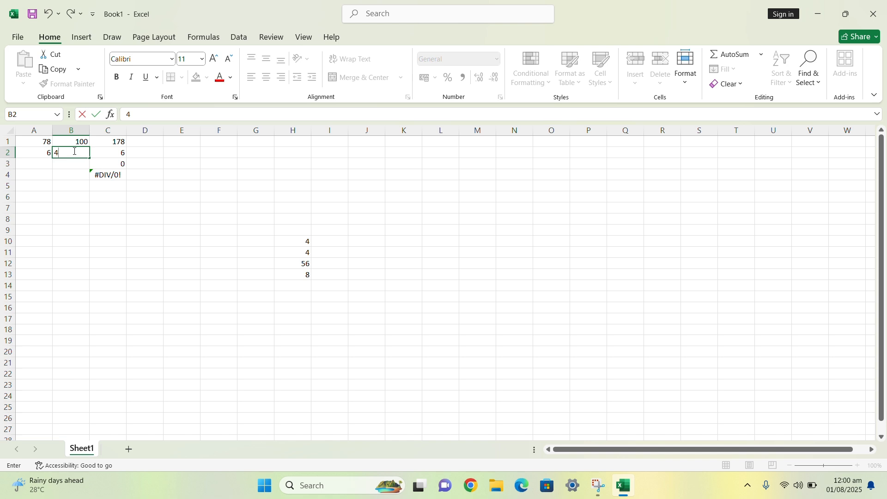
{"action": "key", "text": "Return"}
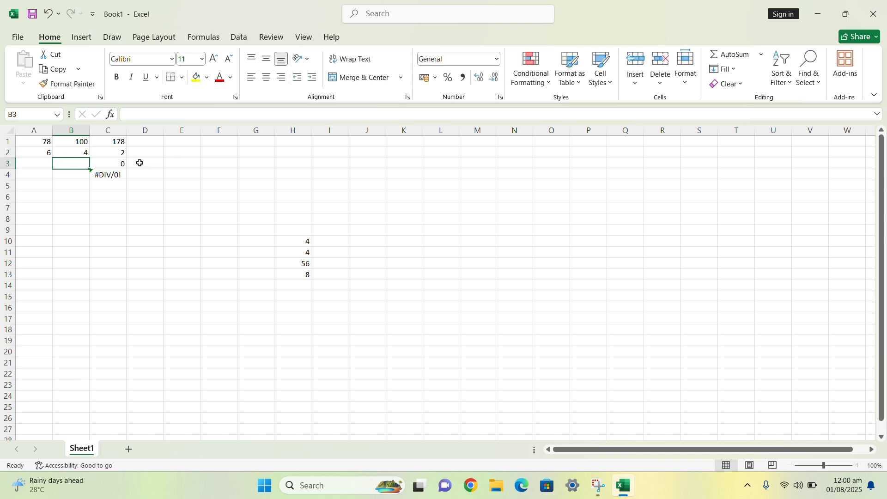
{"action": "left_click", "coordinate": [120, 156]}
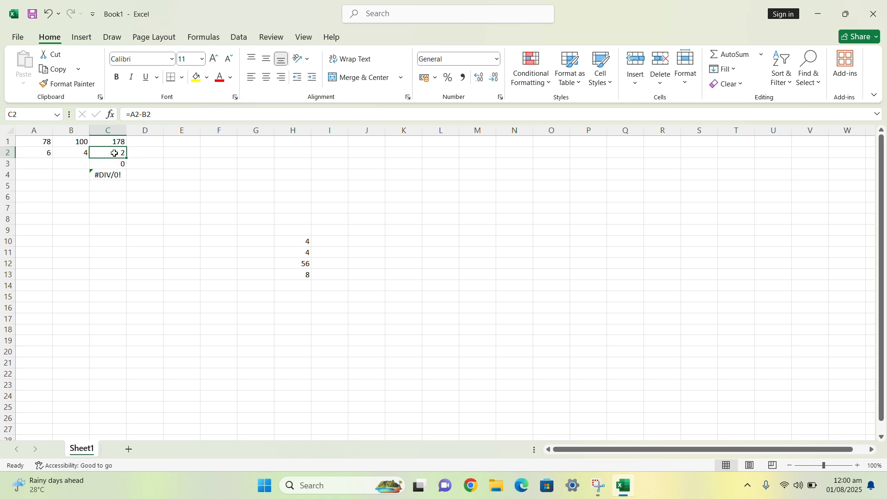
- Enter 50 in cell A3 and 2 in cell B3, and check the multiplication formula in C3
{"action": "left_click", "coordinate": [45, 167]}
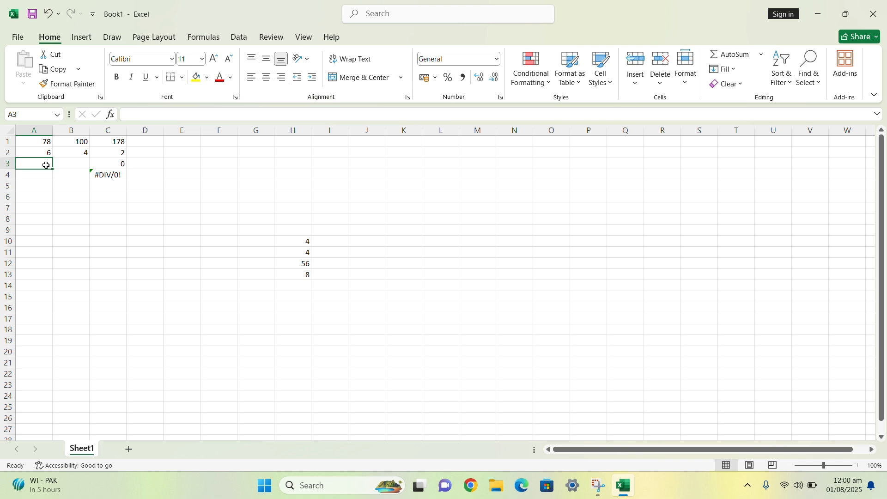
{"action": "type", "text": "5"}
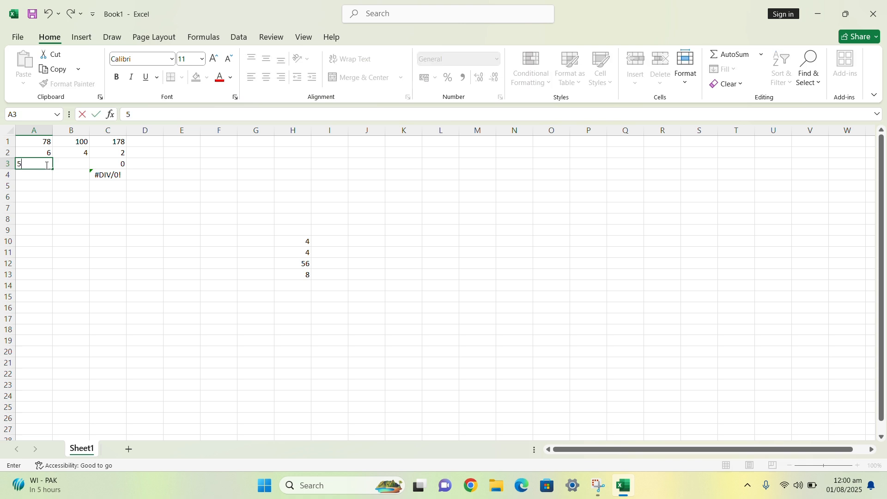
{"action": "type", "text": "0"}
{"action": "left_click", "coordinate": [77, 166]}
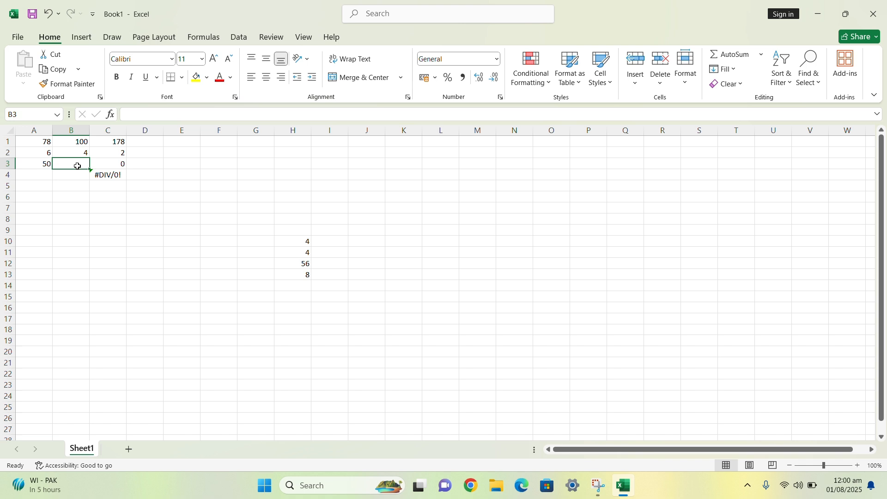
{"action": "type", "text": "2"}
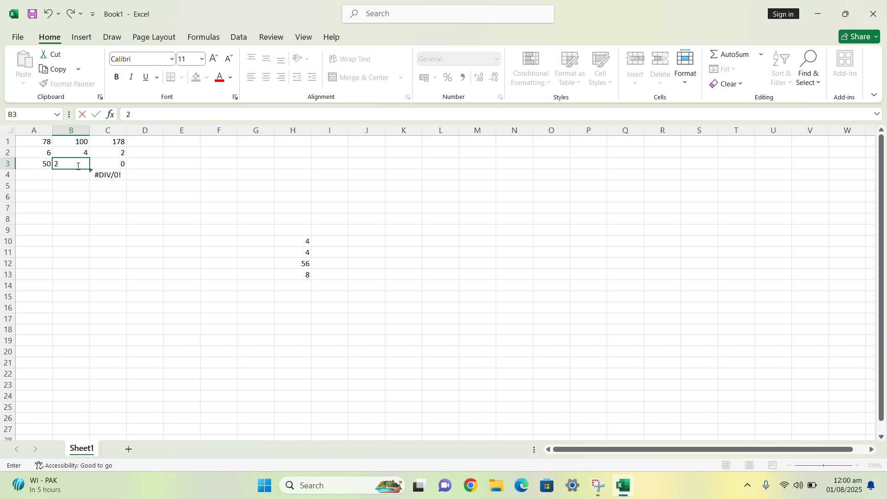
{"action": "key", "text": "Return"}
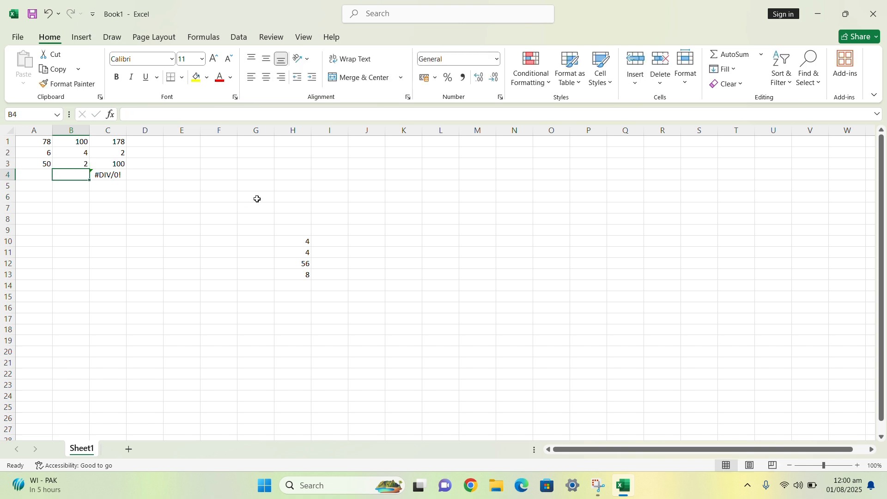
{"action": "left_click", "coordinate": [106, 163]}
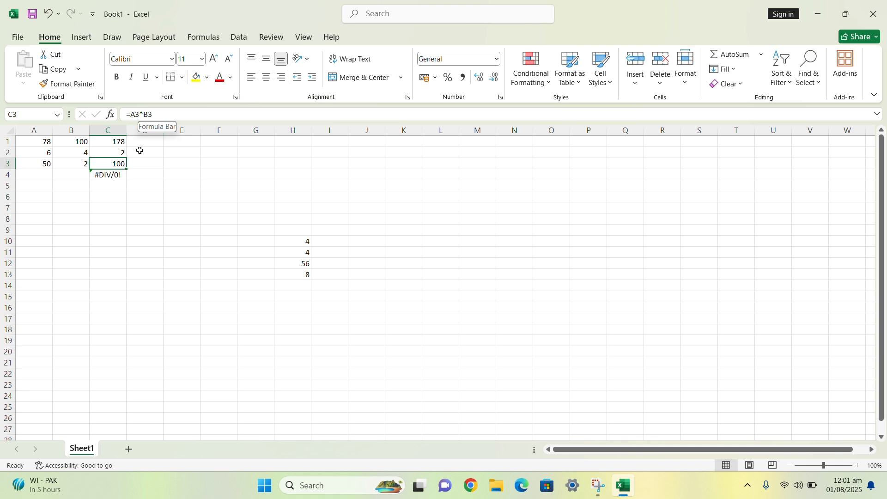
- Enter 100 in cell A4 and 50 in cell B4, and check the division formula in C4
{"action": "left_click", "coordinate": [44, 175]}
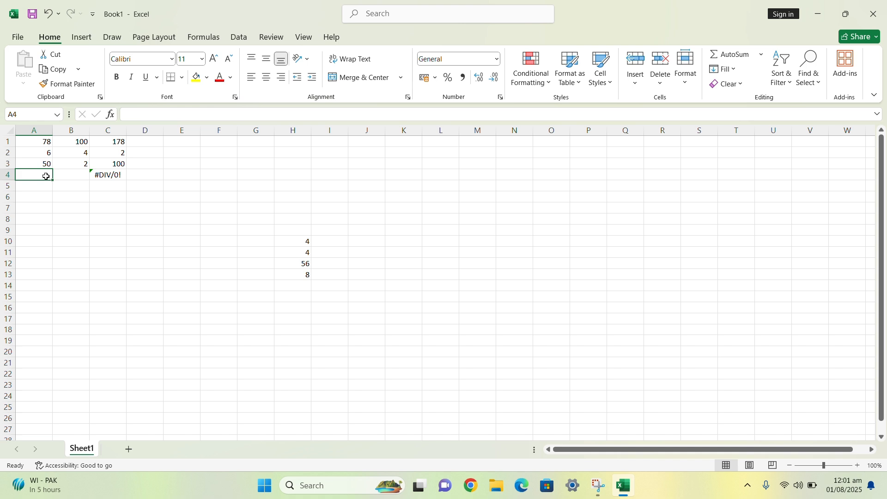
{"action": "type", "text": "100"}
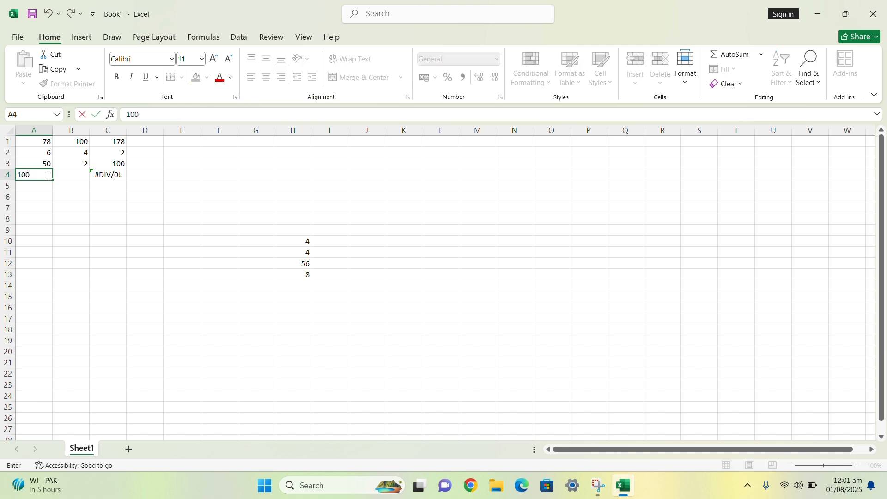
{"action": "left_click", "coordinate": [83, 174]}
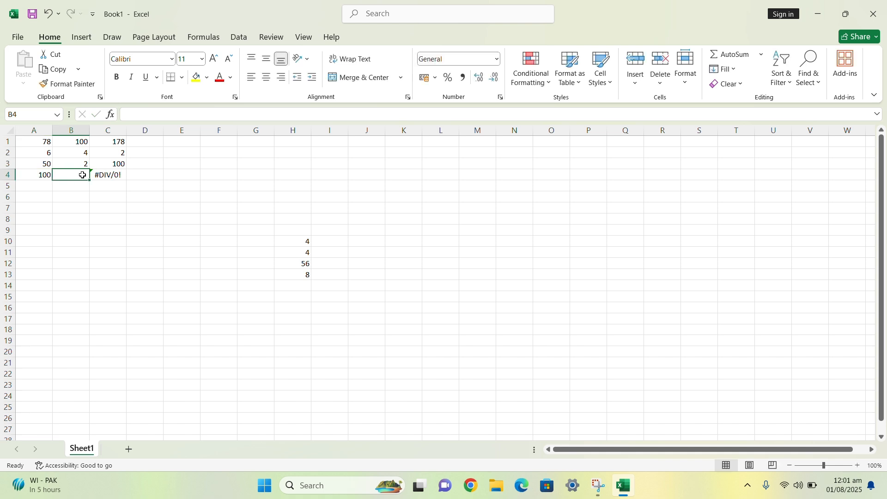
{"action": "type", "text": "50"}
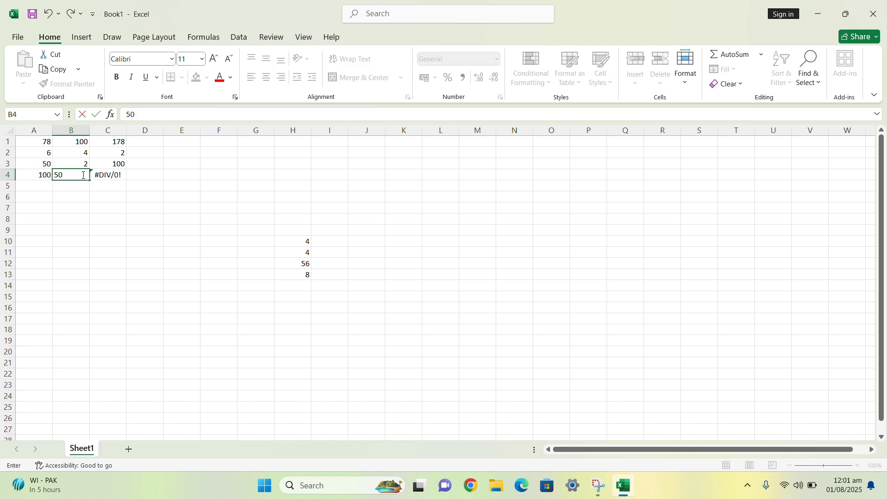
{"action": "key", "text": "Return"}
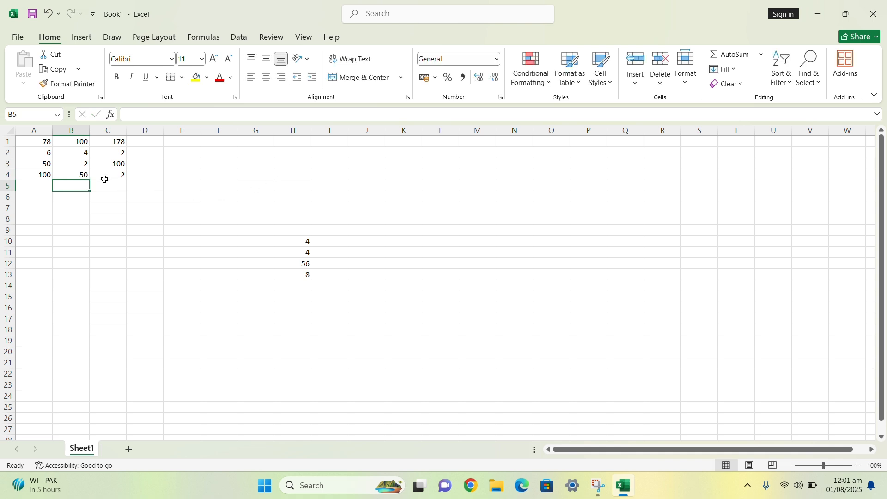
{"action": "left_click", "coordinate": [105, 178]}
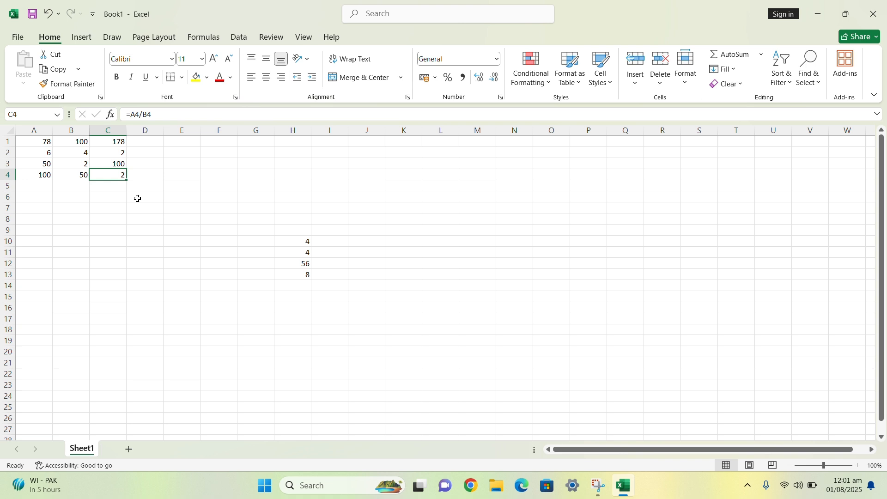
- Clear the contents of the range A1:I16 to empty the worksheet
{"action": "left_click_drag", "start_coordinate": [35, 141], "coordinate": [333, 301]}
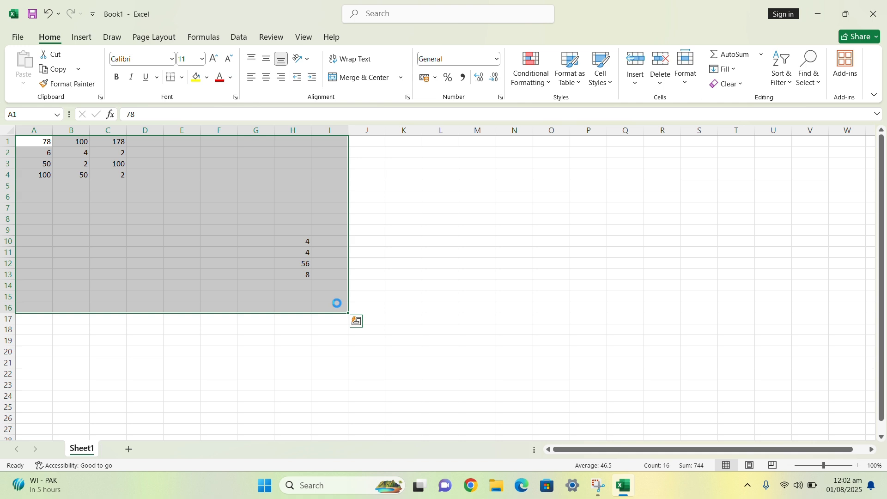
{"action": "key", "text": "Delete"}
{"action": "left_click", "coordinate": [375, 296]}
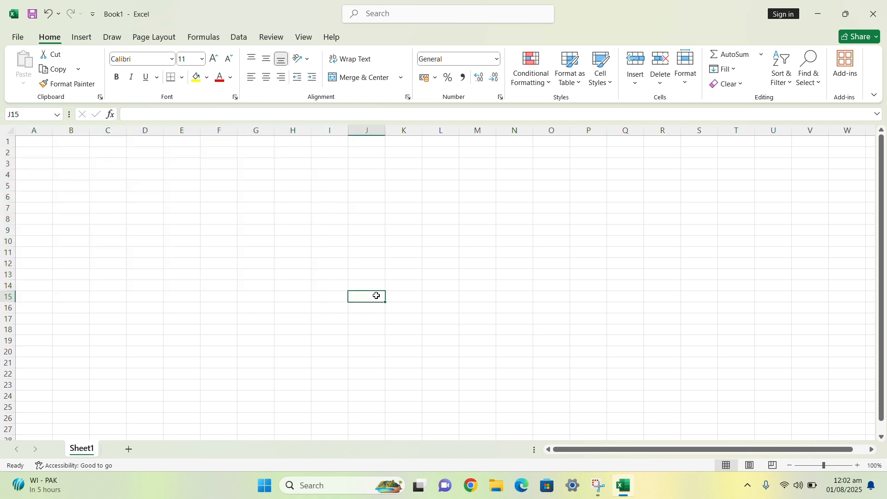
- Enter the numbers 56, 10, 100, 67 and 25 down column A in cells A2 to A6
{"action": "left_click", "coordinate": [41, 155]}
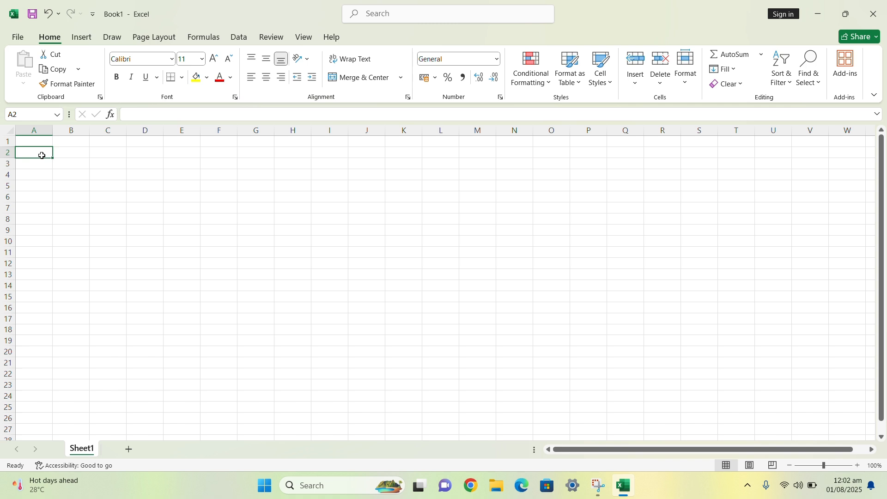
{"action": "type", "text": "56"}
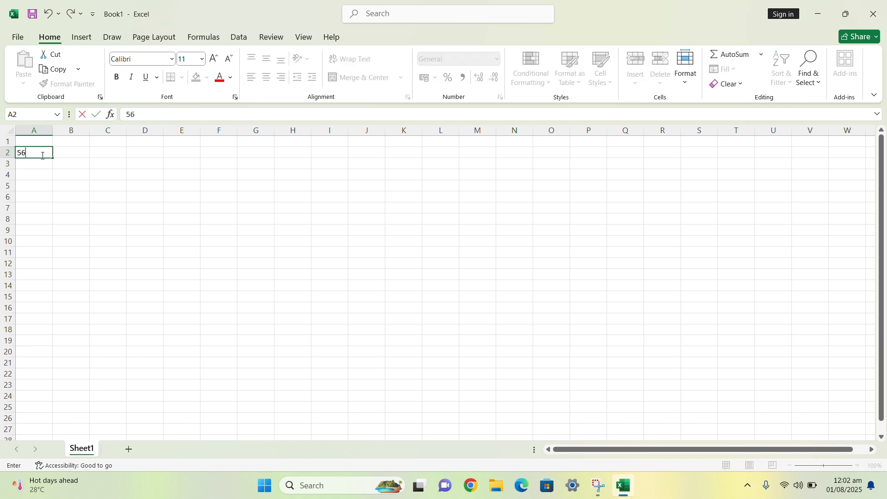
{"action": "key", "text": "Return"}
{"action": "type", "text": "10"}
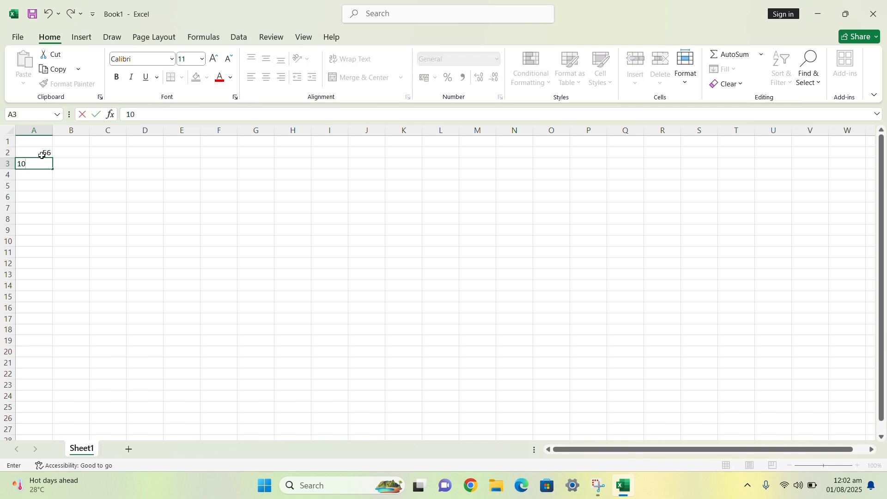
{"action": "key", "text": "Return"}
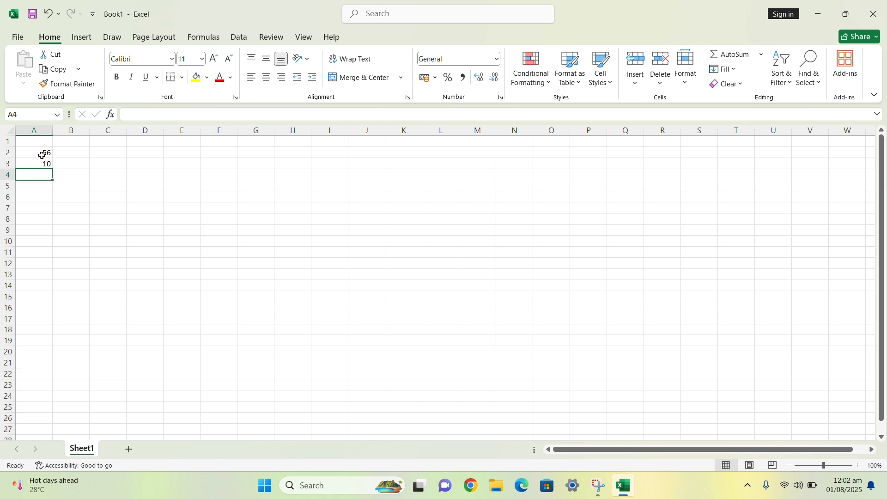
{"action": "type", "text": "100"}
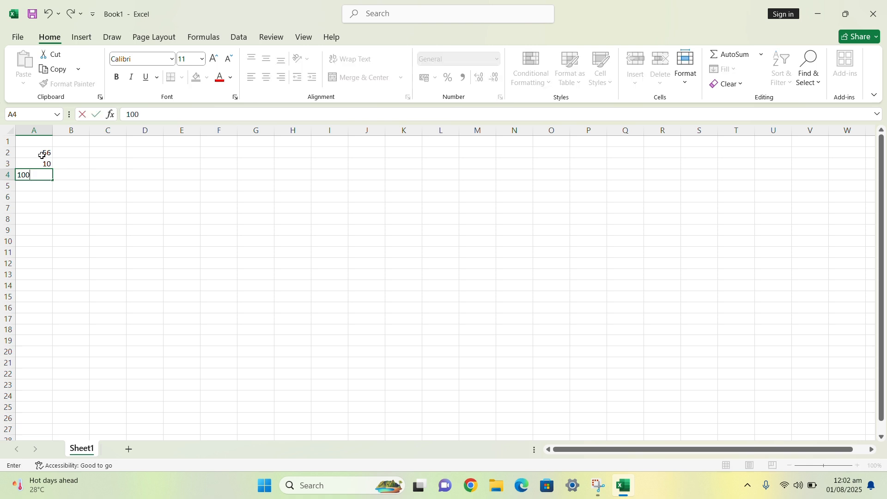
{"action": "key", "text": "Return"}
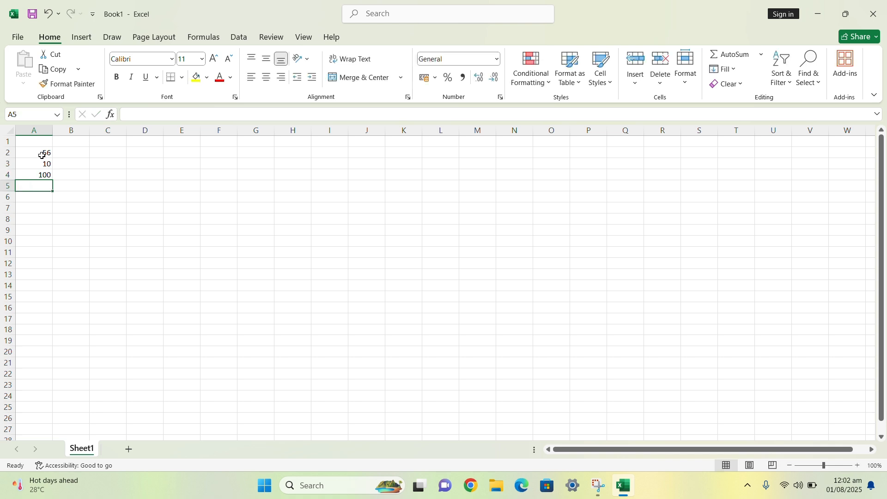
{"action": "type", "text": "67"}
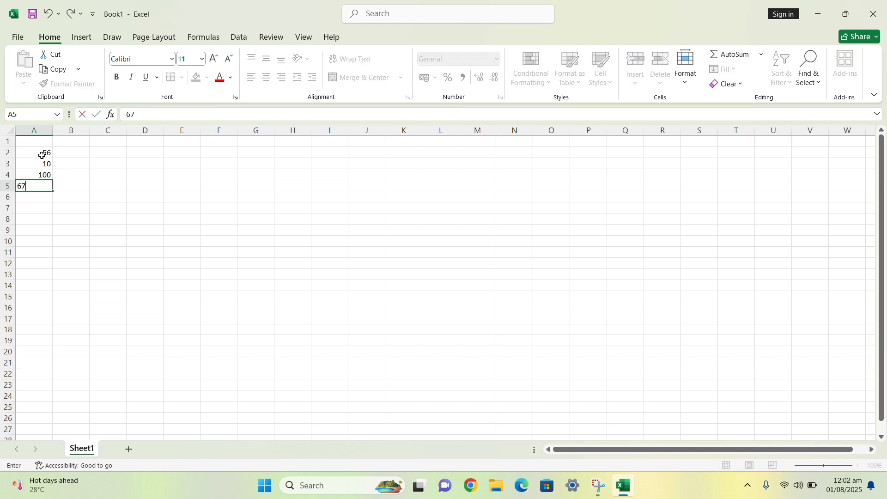
{"action": "key", "text": "Return"}
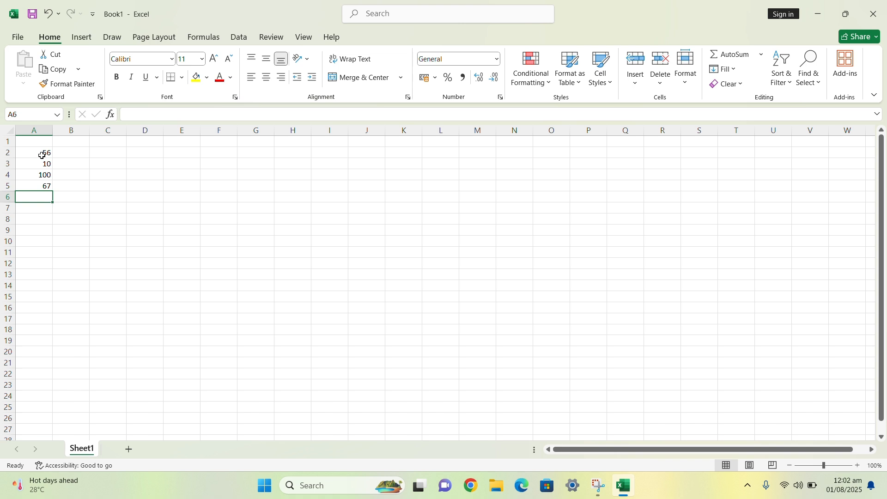
{"action": "type", "text": "2"}
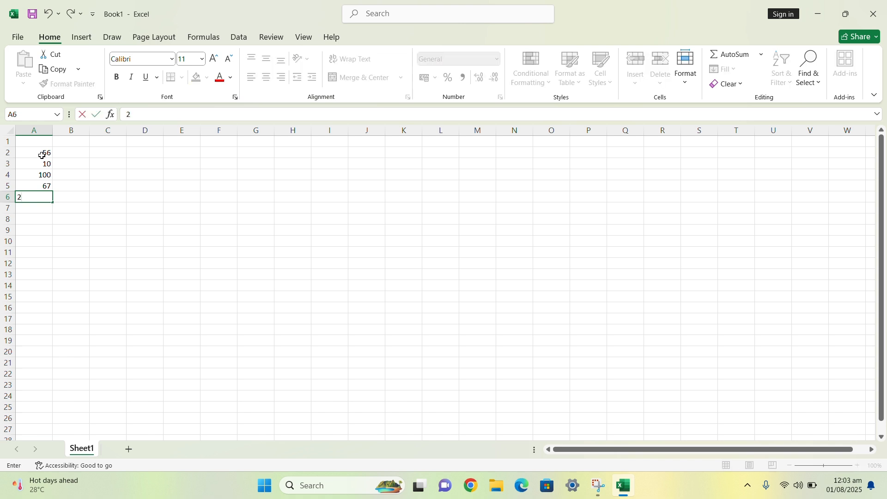
{"action": "type", "text": "5"}
{"action": "key", "text": "Return"}
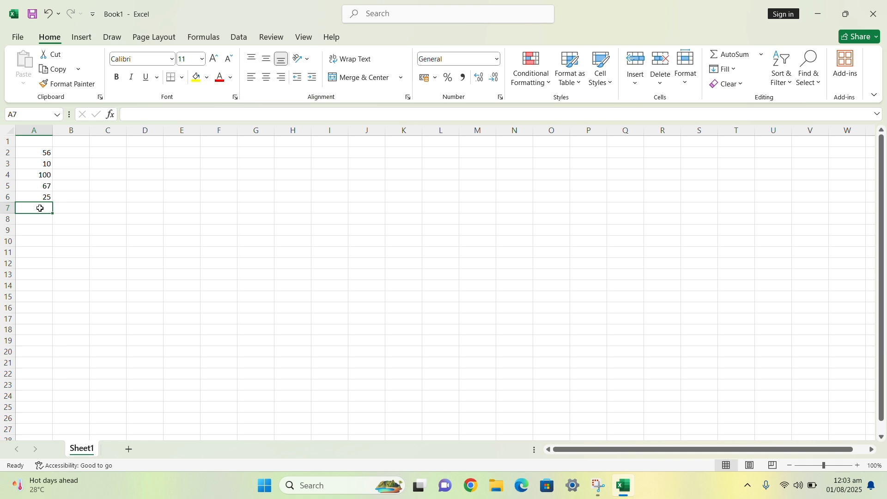
- Enter the formula =SUM(A2:A6) in cell A7 to add the column's numbers, and check the formula
{"action": "type", "text": "=SUM"}
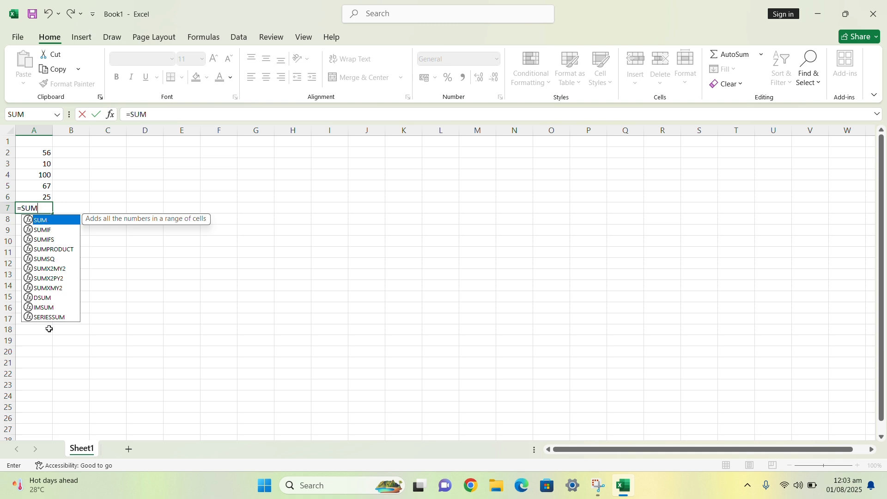
{"action": "double_click", "coordinate": [43, 221]}
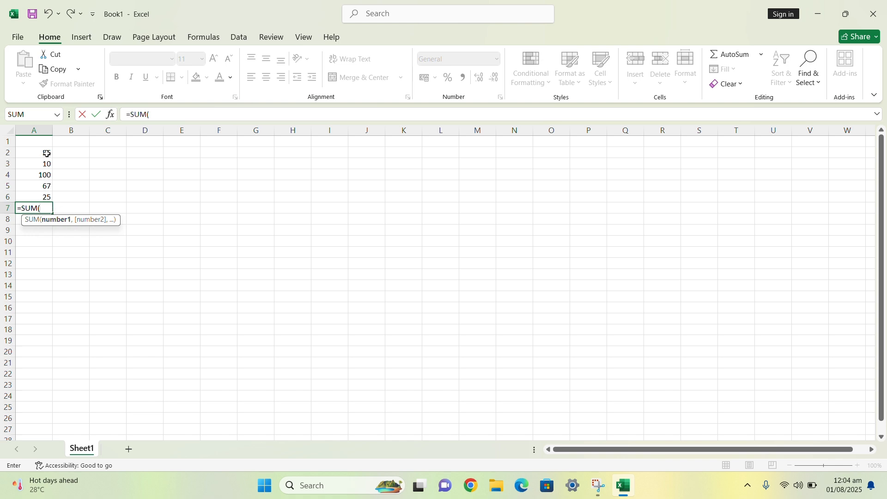
{"action": "left_click_drag", "start_coordinate": [46, 153], "coordinate": [39, 191]}
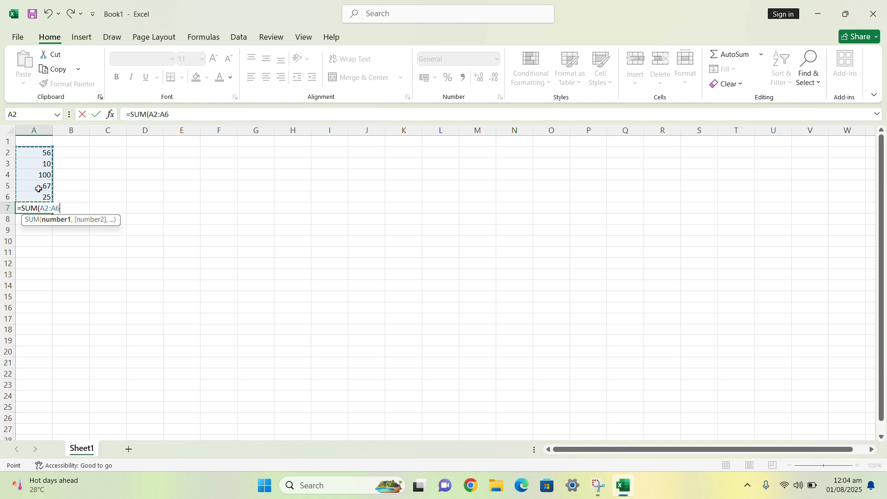
{"action": "type", "text": ")"}
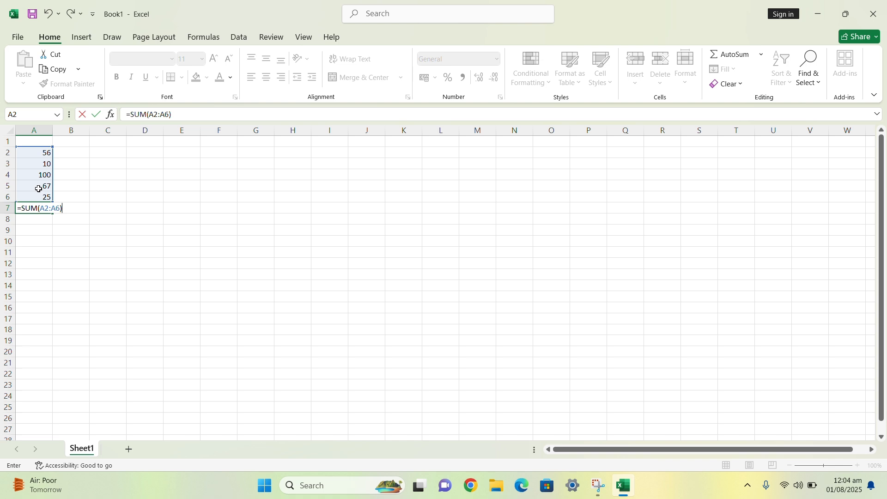
{"action": "key", "text": "Return"}
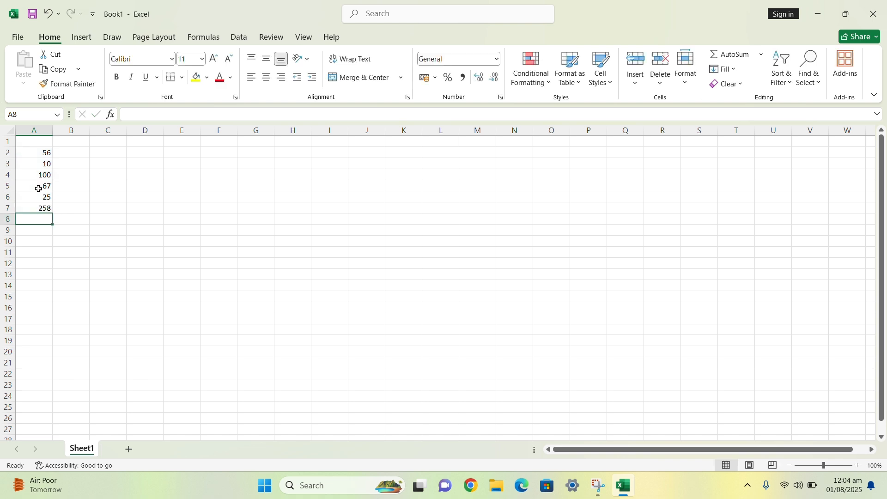
{"action": "left_click", "coordinate": [38, 210]}
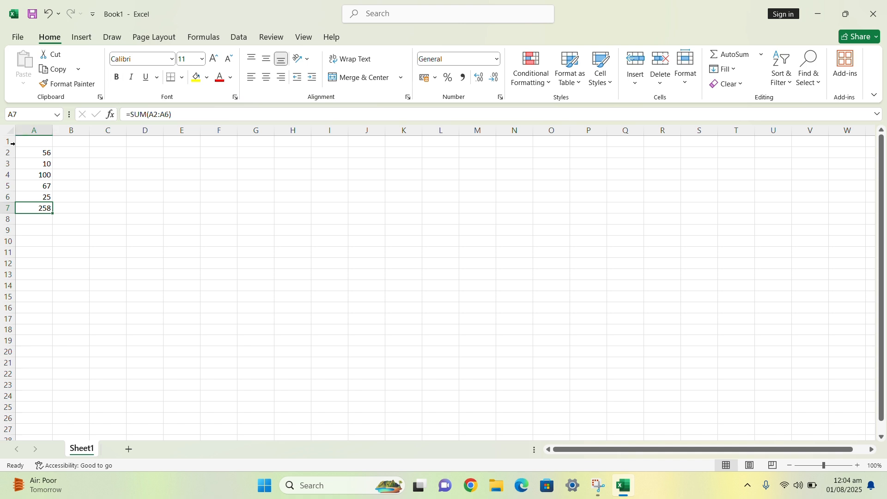
- Format cells A2 to A7 in bold with font size 26
{"action": "left_click_drag", "start_coordinate": [35, 155], "coordinate": [41, 207]}
{"action": "left_click", "coordinate": [116, 79]}
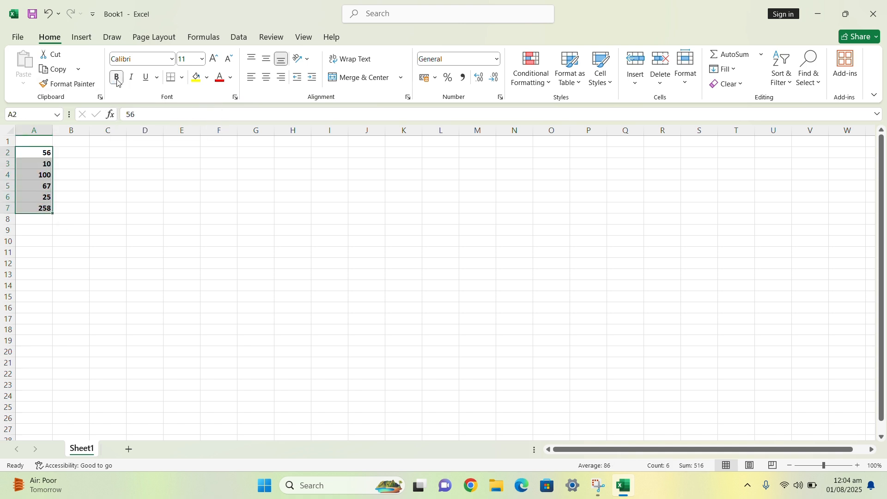
{"action": "left_click", "coordinate": [203, 60]}
{"action": "left_click", "coordinate": [188, 228]}
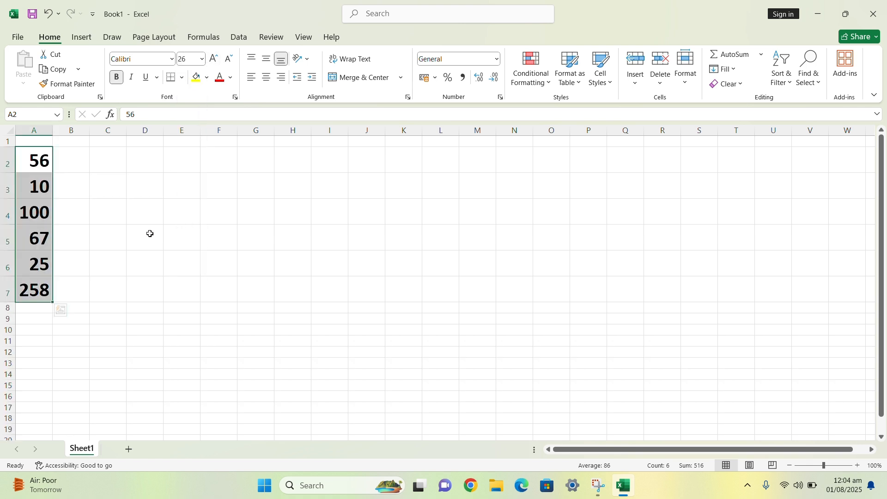
{"action": "left_click", "coordinate": [140, 235]}
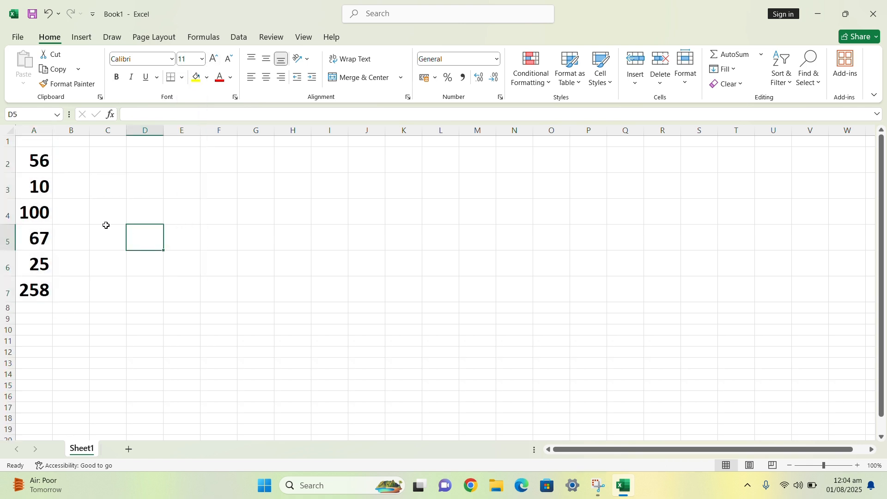
- Review the individual numbers in column A and the SUM formula in cell A7
{"action": "left_click", "coordinate": [42, 162]}
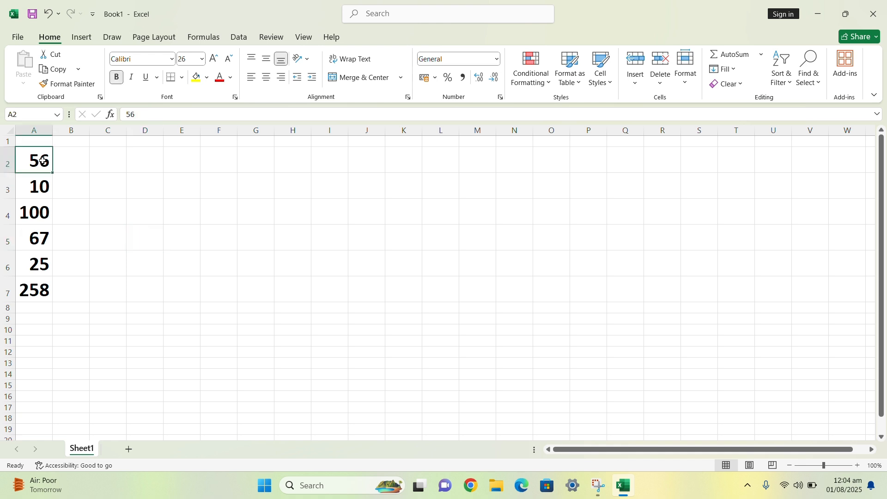
{"action": "left_click", "coordinate": [39, 187]}
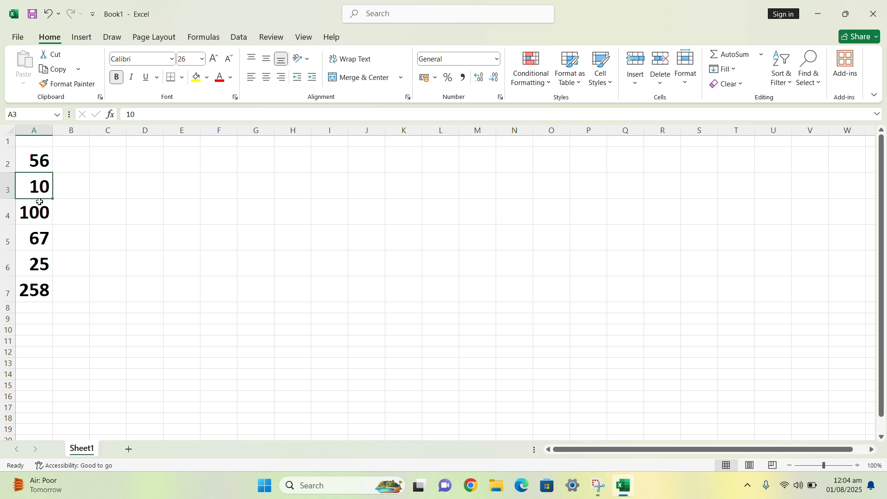
{"action": "left_click", "coordinate": [31, 215]}
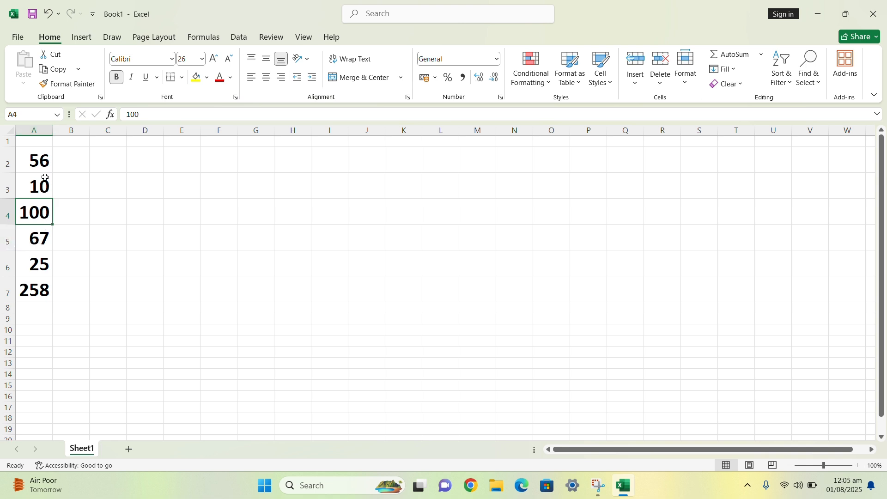
{"action": "left_click", "coordinate": [33, 264]}
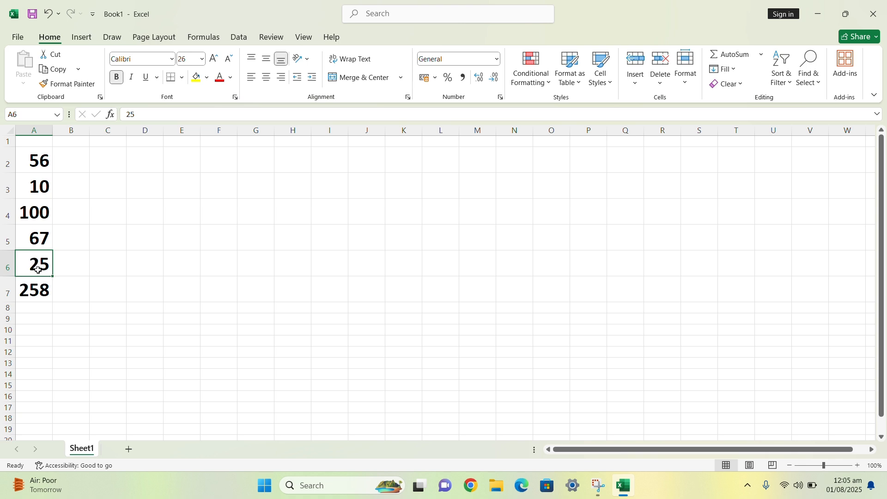
{"action": "left_click", "coordinate": [36, 288]}
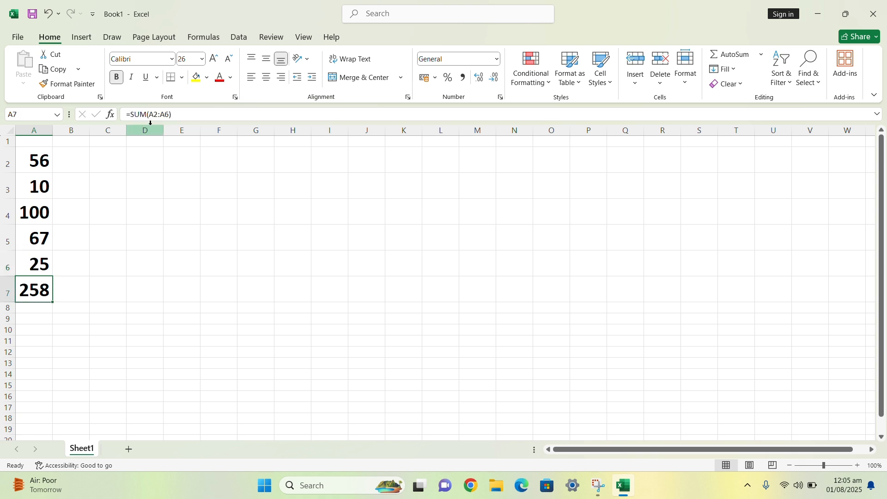
{"action": "type", "text": "="}
{"action": "left_click", "coordinate": [107, 160]}
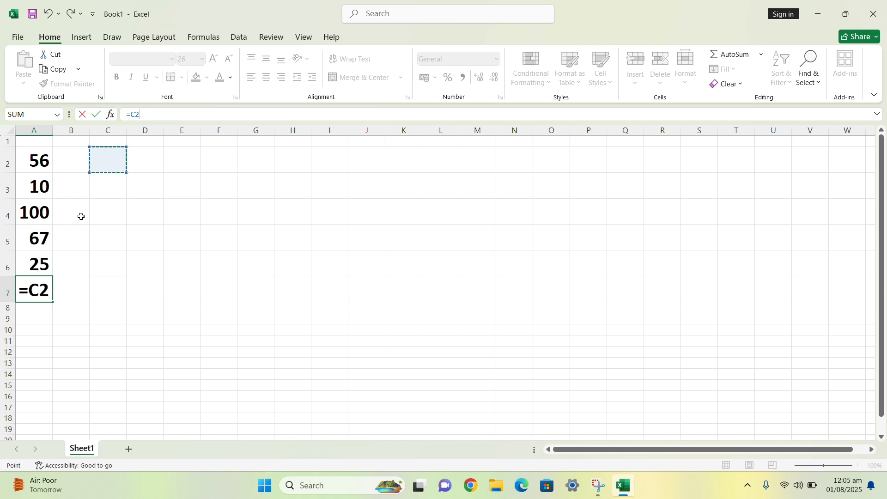
{"action": "key", "text": "ctrl+z"}
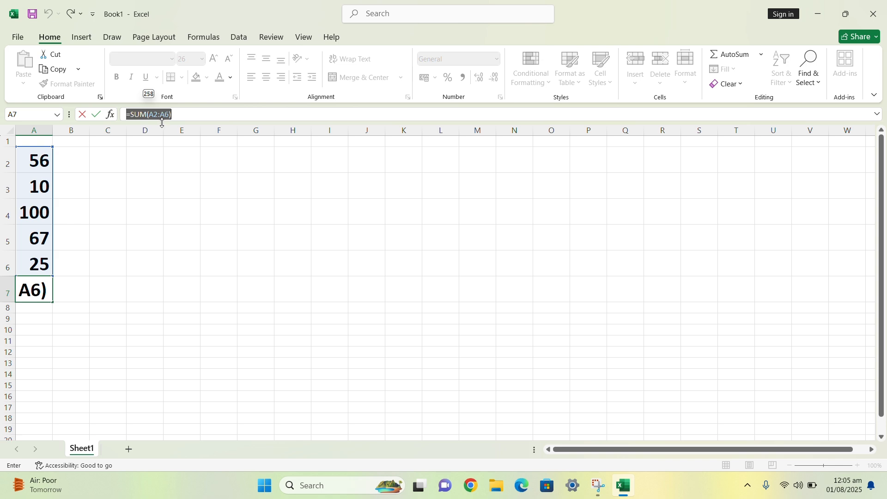
{"action": "key", "text": "Return"}
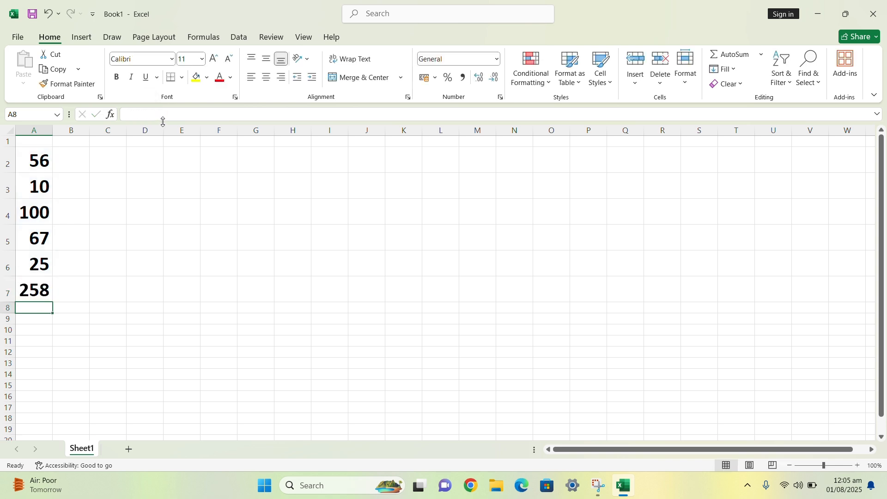
- Fill cell A7 with yellow and replace its formula with =AVERAGE(A2:A6) to average the column's numbers
{"action": "left_click", "coordinate": [41, 295]}
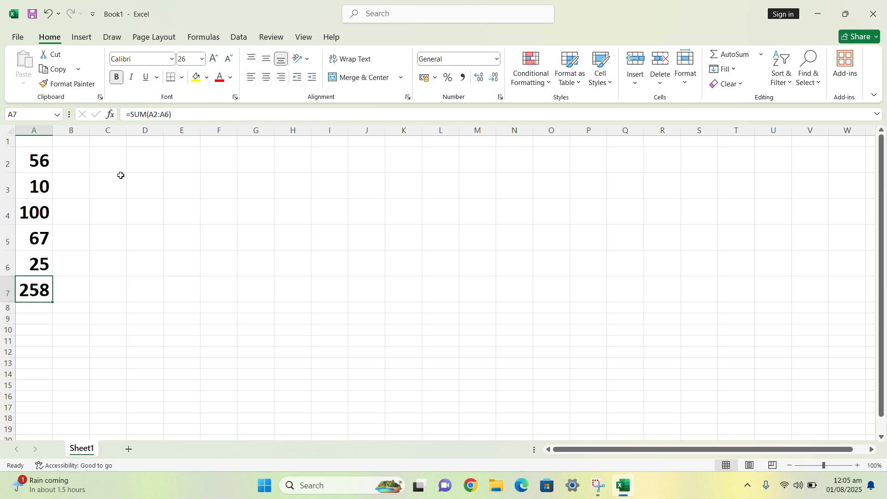
{"action": "left_click", "coordinate": [196, 78]}
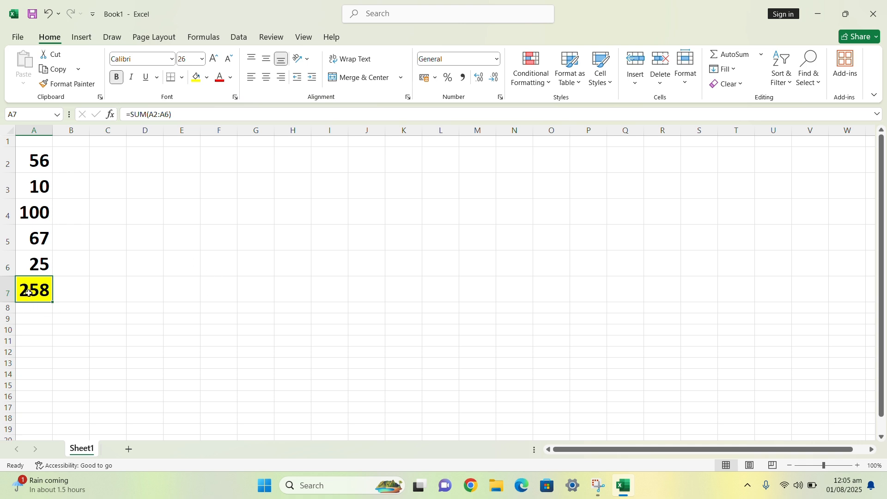
{"action": "type", "text": "="}
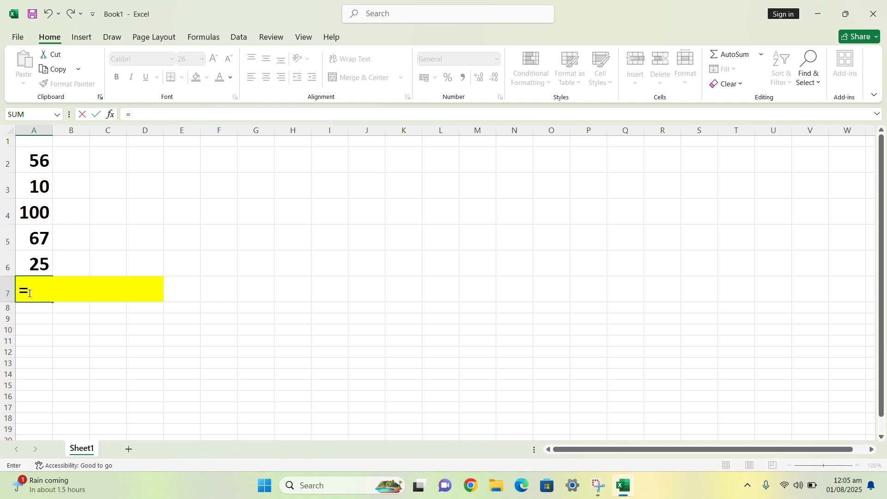
{"action": "type", "text": "A"}
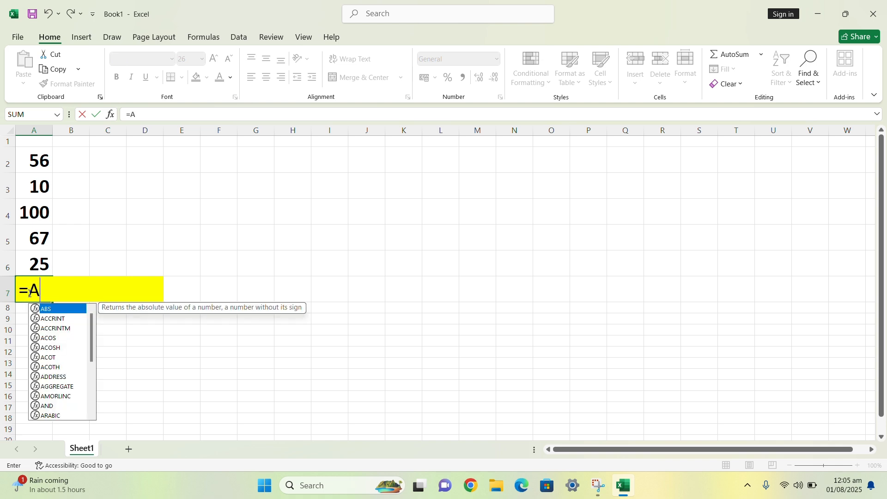
{"action": "type", "text": "V"}
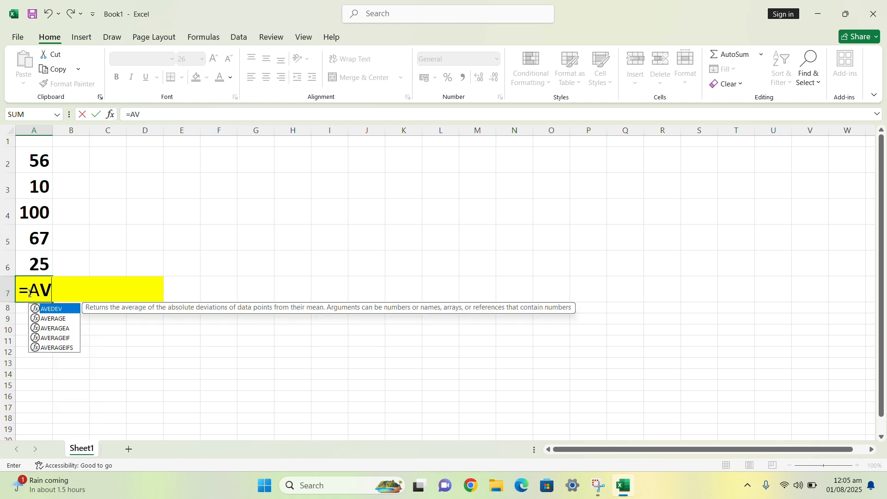
{"action": "type", "text": "E"}
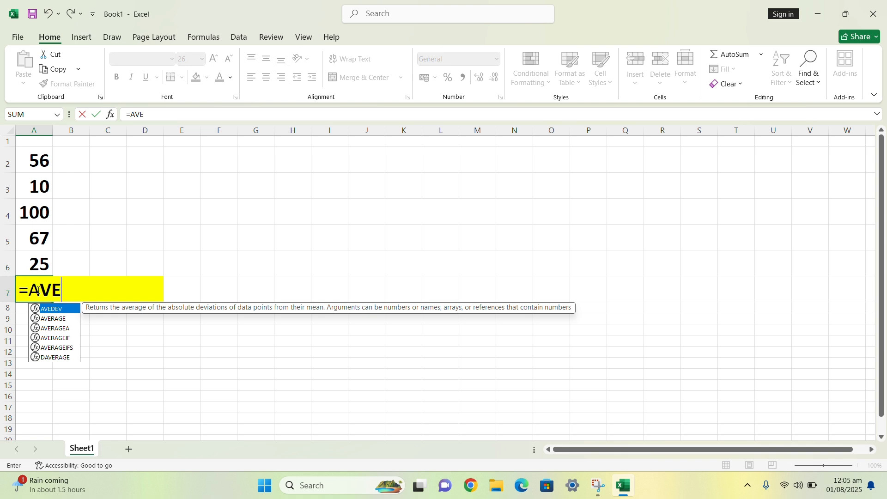
{"action": "left_click", "coordinate": [50, 320]}
{"action": "double_click", "coordinate": [49, 320]}
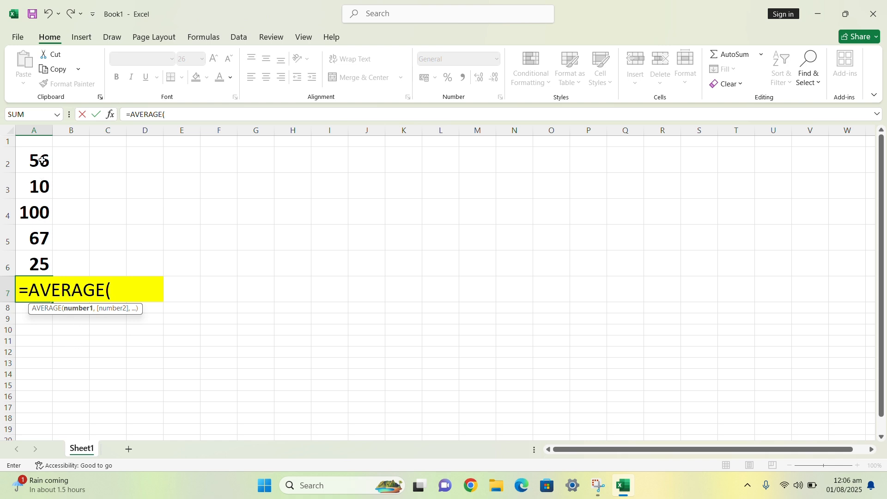
{"action": "left_click_drag", "start_coordinate": [42, 160], "coordinate": [38, 257]}
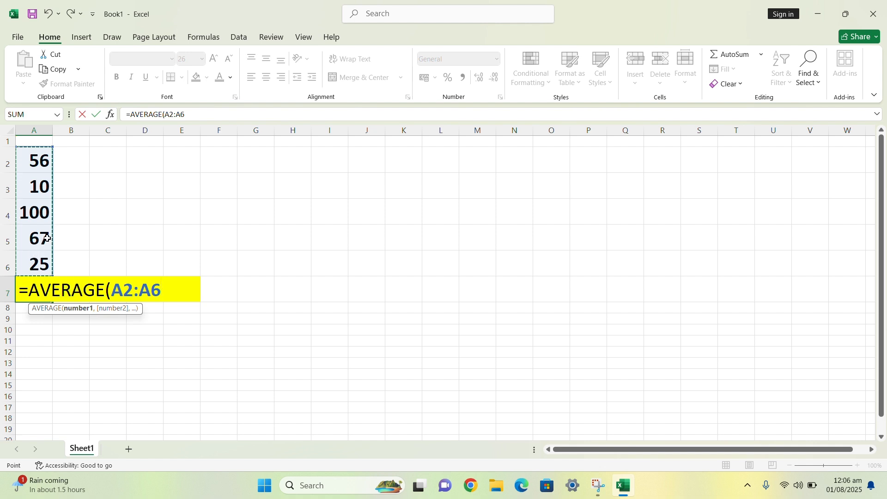
{"action": "type", "text": ")"}
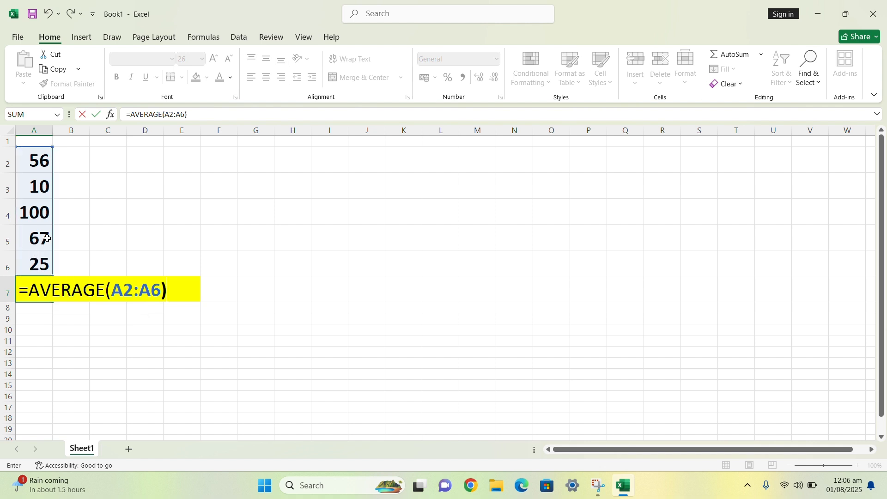
{"action": "key", "text": "Return"}
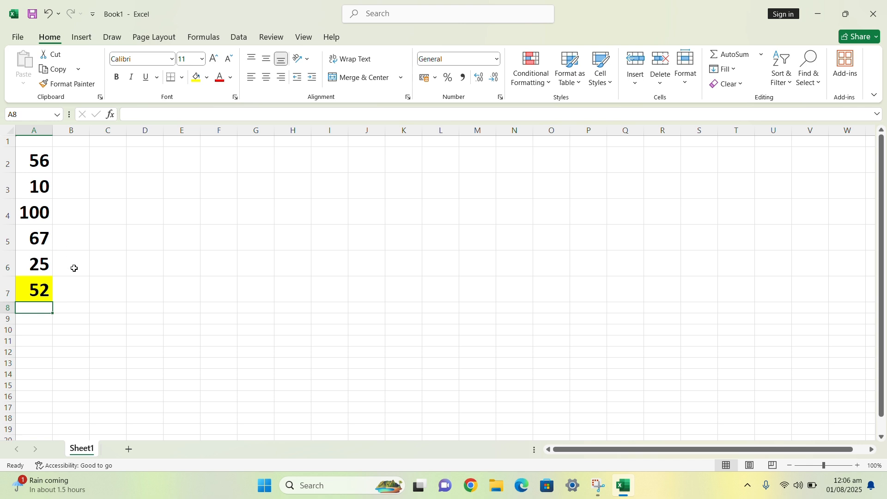
- Check the AVERAGE formula in cell A7 without changing it
{"action": "left_click", "coordinate": [35, 294]}
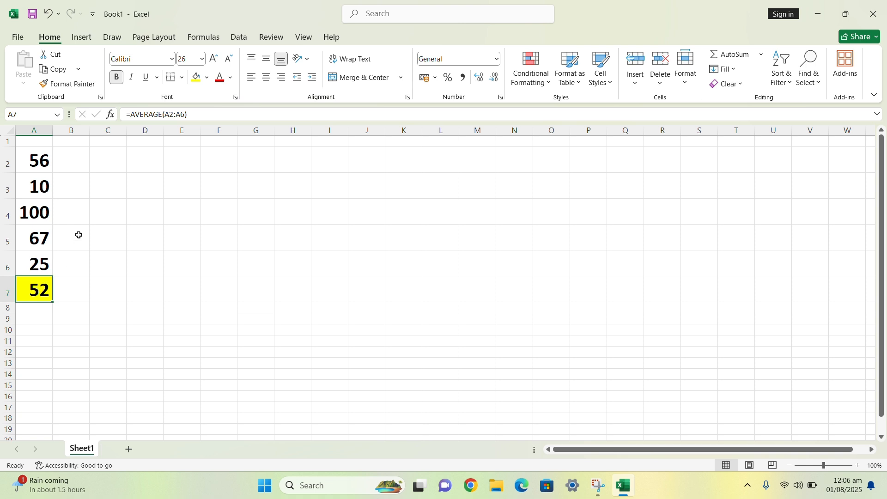
{"action": "left_click_drag", "start_coordinate": [199, 115], "coordinate": [128, 122]}
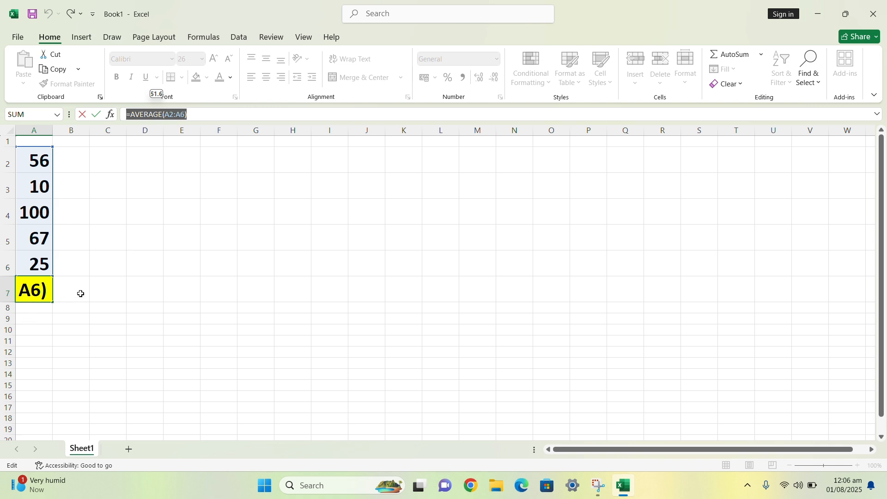
{"action": "key", "text": "ctrl+Return"}
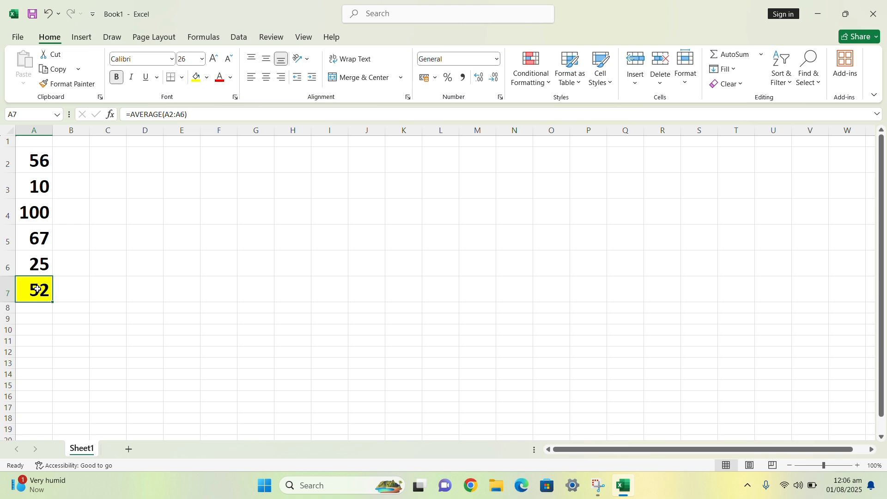
{"action": "left_click", "coordinate": [42, 363]}
- Replace the formula in cell A7 with =MIN(A2:A6) to find the smallest number, and review the range A2 to A6
{"action": "left_click", "coordinate": [33, 292]}
{"action": "type", "text": "="}
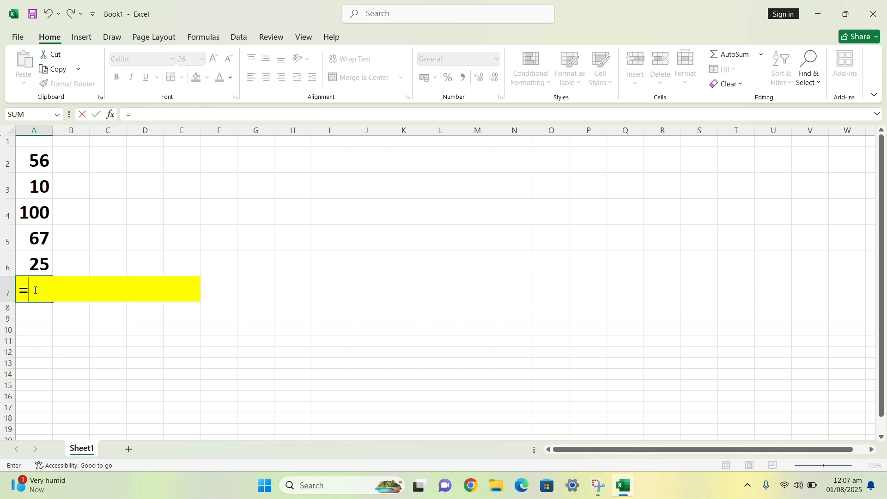
{"action": "type", "text": "MIN"}
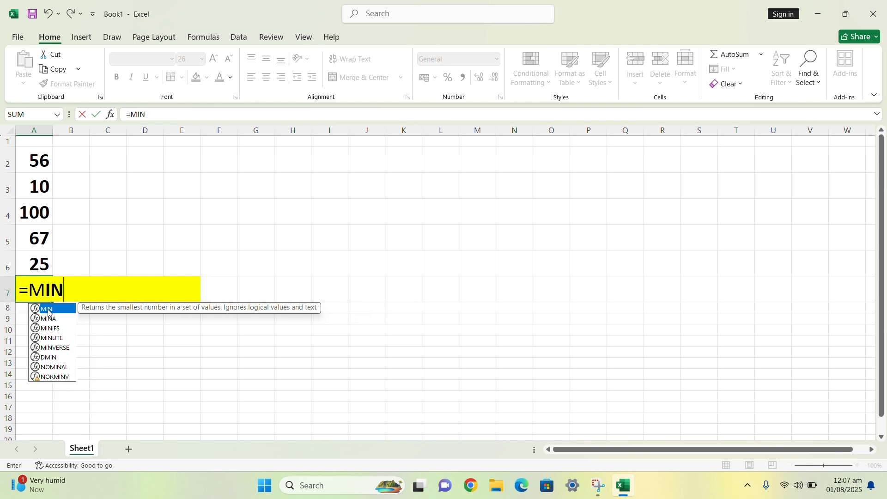
{"action": "double_click", "coordinate": [51, 312]}
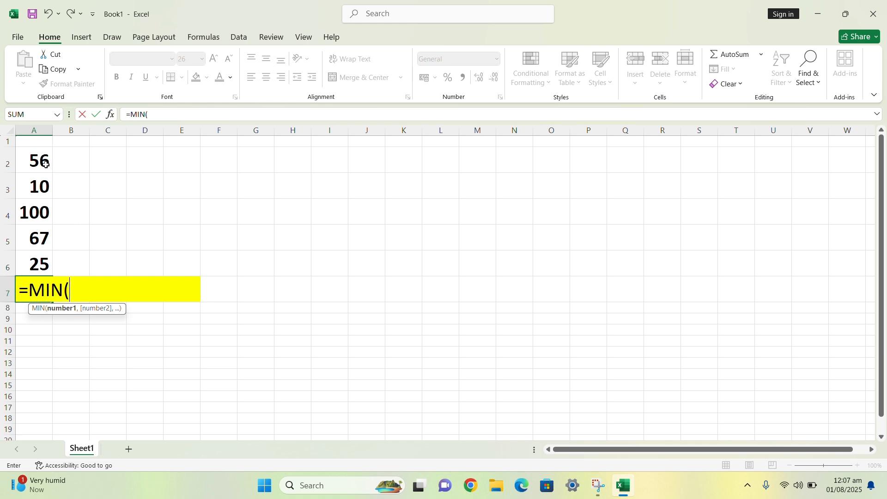
{"action": "left_click_drag", "start_coordinate": [38, 159], "coordinate": [38, 260]}
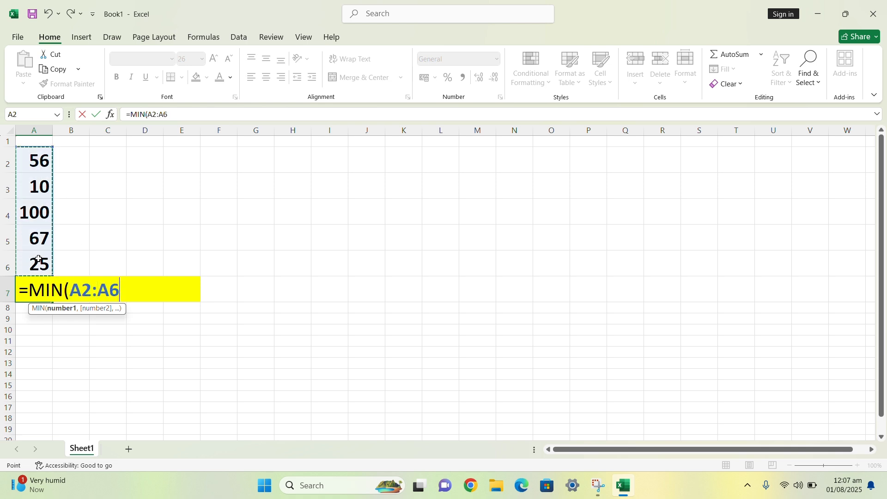
{"action": "type", "text": ")"}
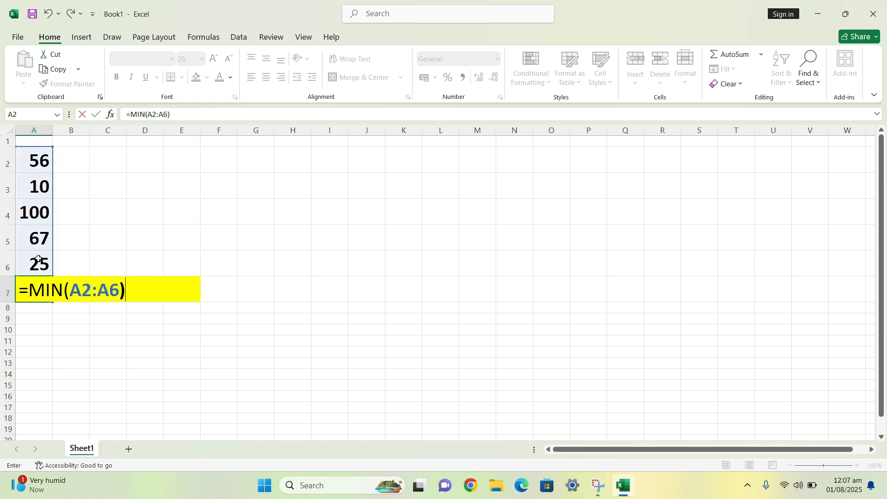
{"action": "key", "text": "Return"}
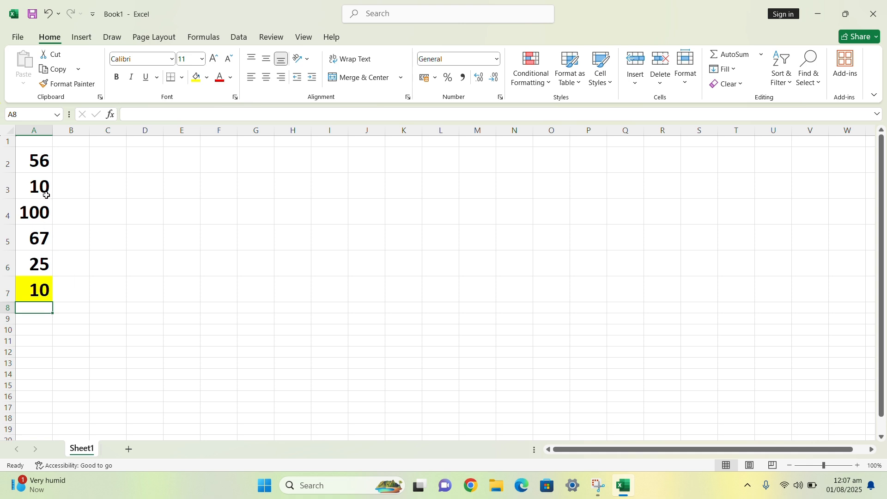
{"action": "left_click", "coordinate": [42, 171]}
{"action": "left_click_drag", "start_coordinate": [42, 171], "coordinate": [35, 256]}
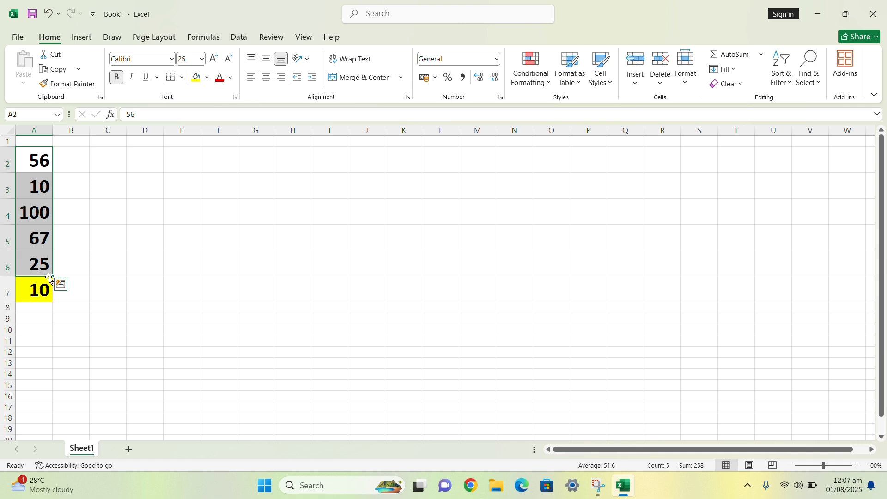
- Replace the formula in cell A7 with =MAX(A2:A6) to find the largest number in the column
{"action": "left_click", "coordinate": [36, 295]}
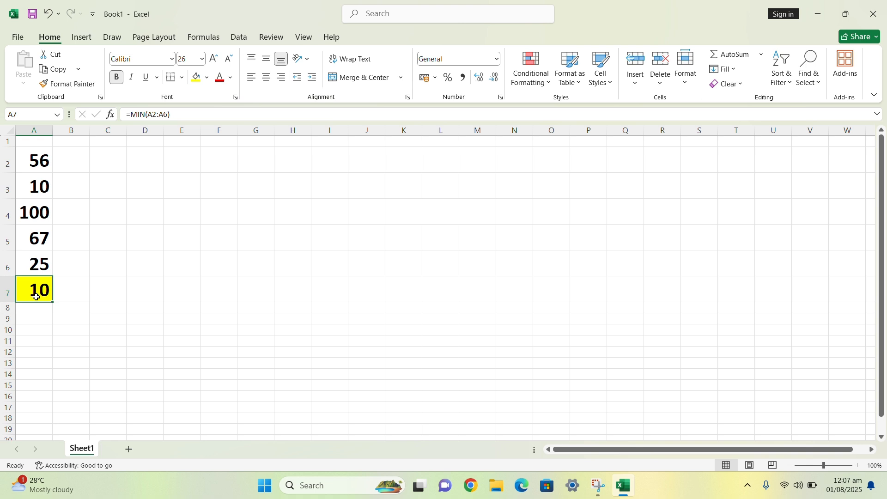
{"action": "type", "text": "="}
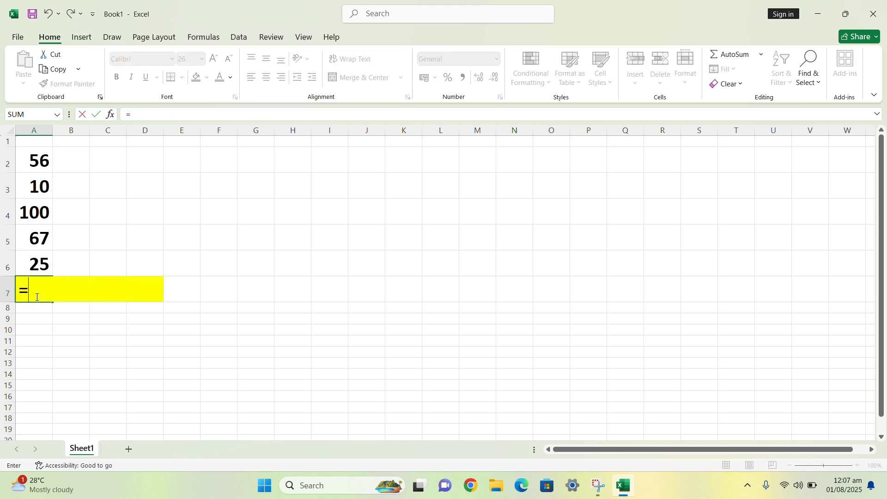
{"action": "type", "text": "MA"}
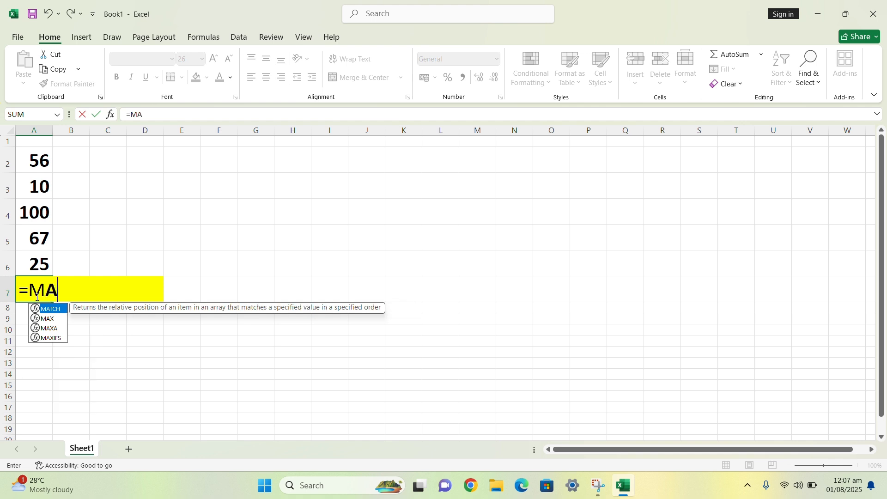
{"action": "type", "text": "X"}
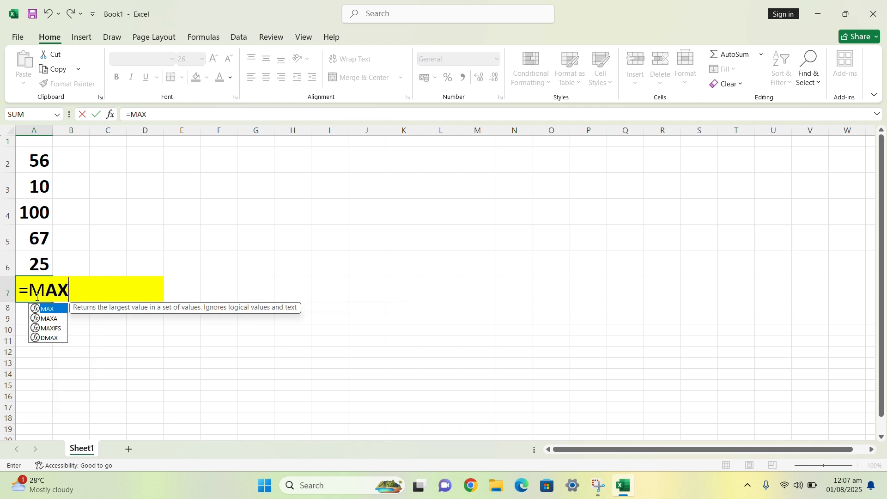
{"action": "type", "text": "("}
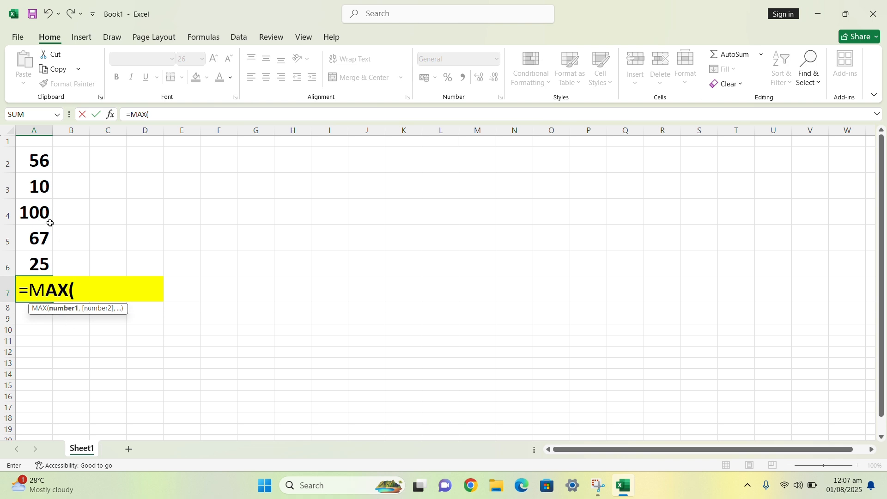
{"action": "left_click_drag", "start_coordinate": [38, 162], "coordinate": [36, 256]}
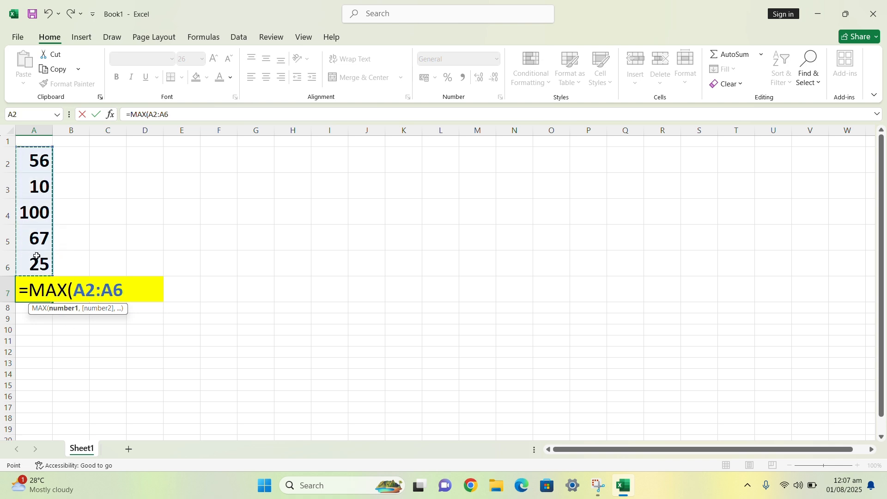
{"action": "type", "text": ")"}
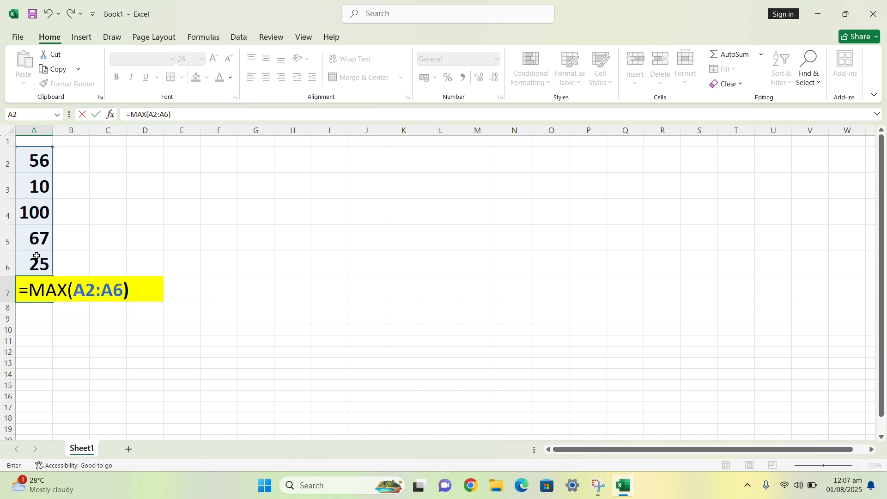
{"action": "key", "text": "Return"}
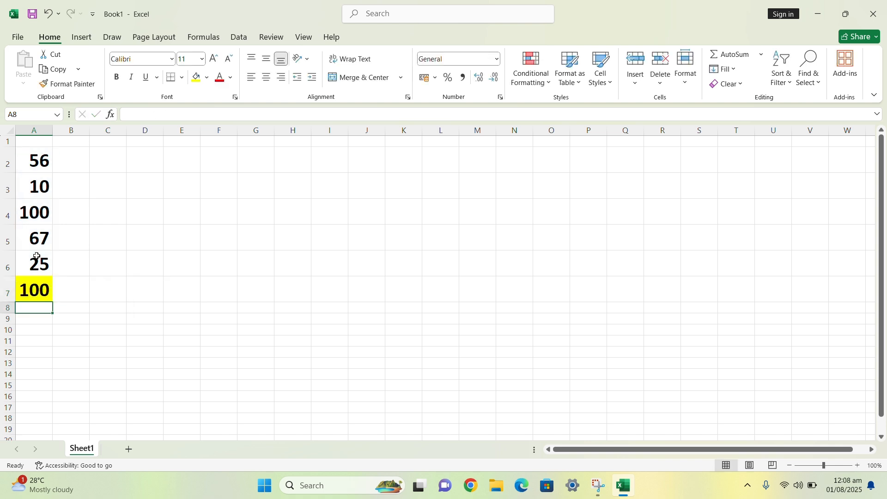
- Review the MAX formula in cell A7 and the numbers it covers in cells A2 to A6
{"action": "left_click", "coordinate": [38, 290]}
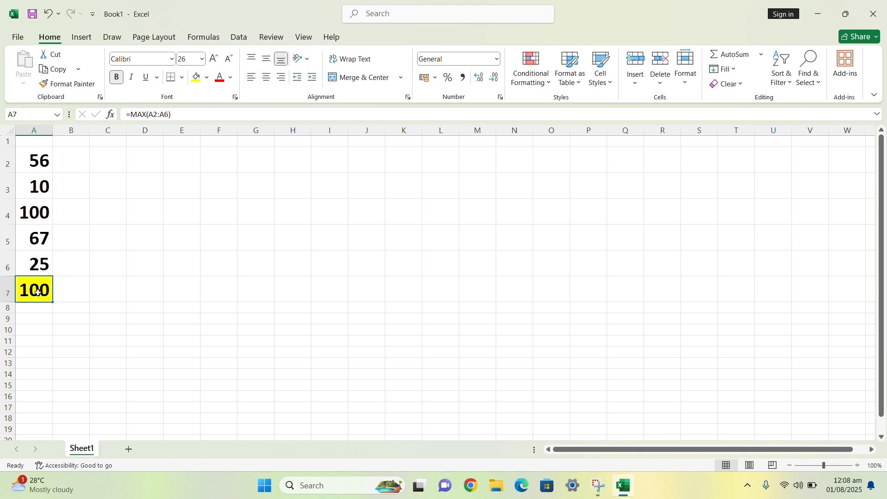
{"action": "left_click", "coordinate": [44, 158]}
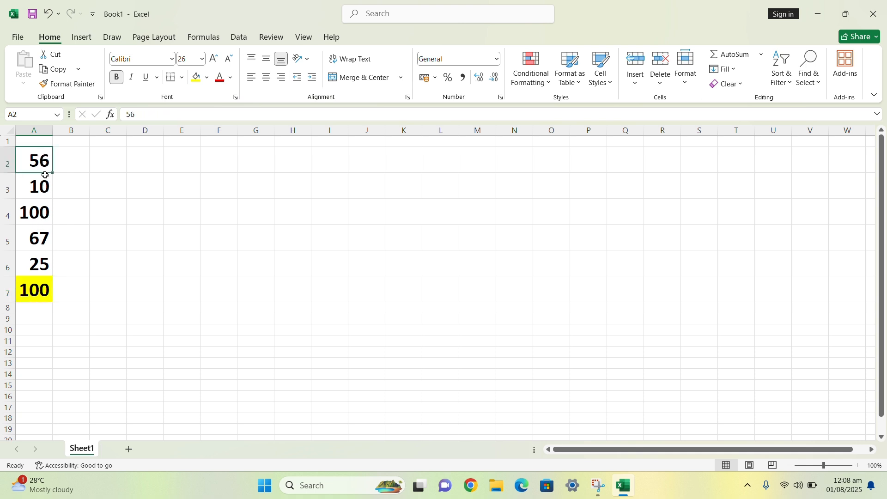
{"action": "left_click_drag", "start_coordinate": [45, 175], "coordinate": [38, 262]}
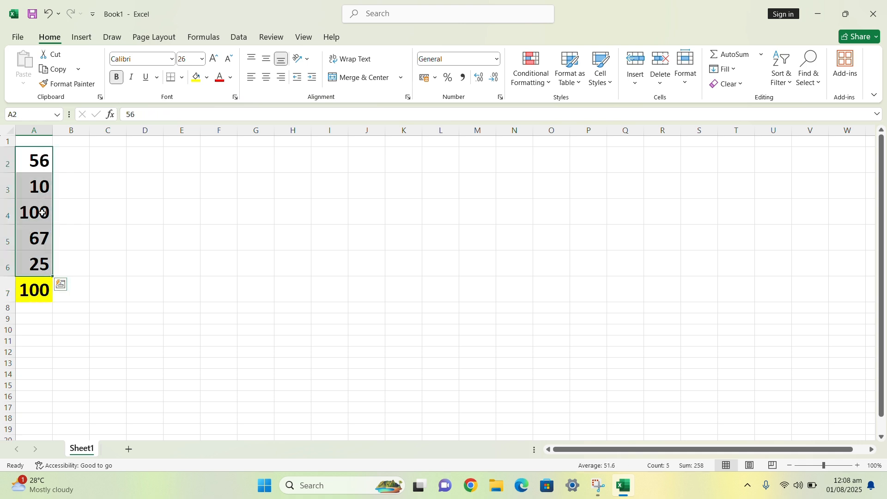
{"action": "left_click", "coordinate": [37, 292]}
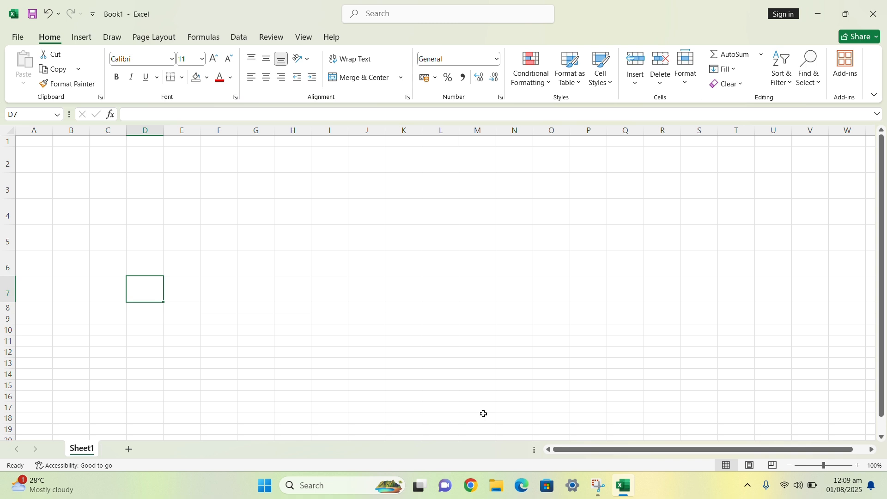
- Enter the formula =A2*B2 in cell C2 to multiply the two cells beside it
{"action": "left_click", "coordinate": [175, 221]}
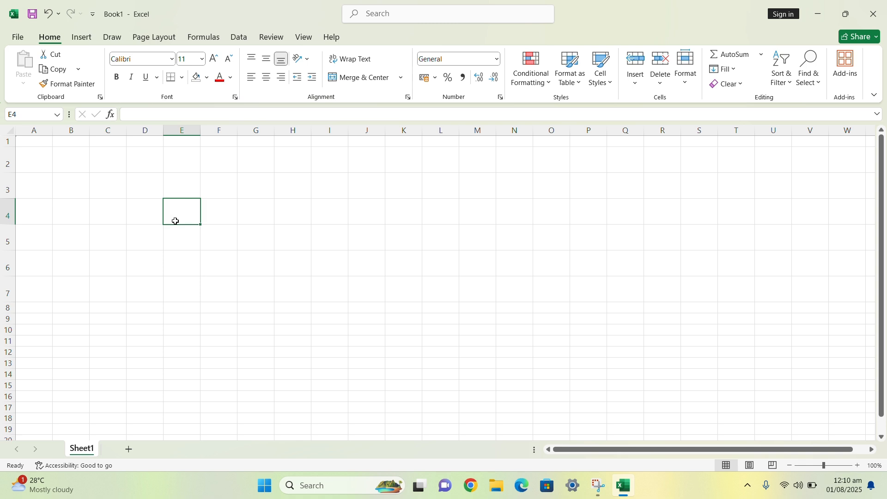
{"action": "left_click", "coordinate": [114, 161]}
{"action": "type", "text": "="}
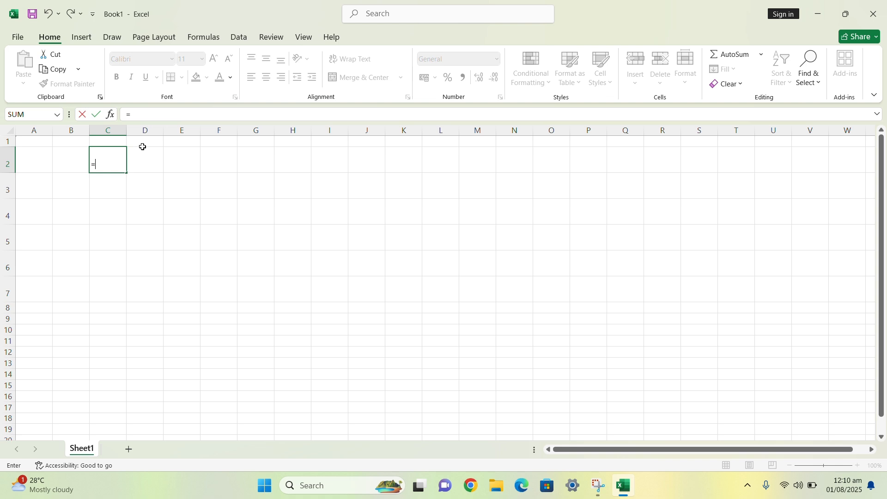
{"action": "left_click", "coordinate": [46, 161]}
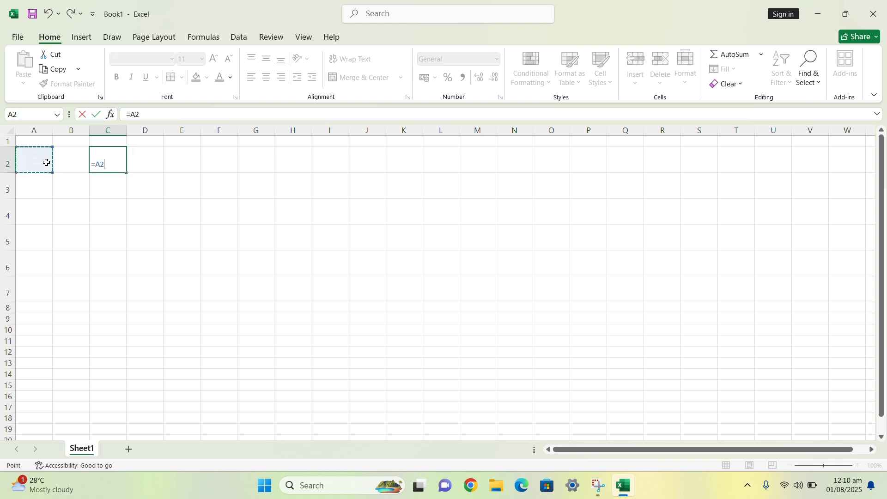
{"action": "type", "text": "*"}
{"action": "left_click", "coordinate": [61, 164]}
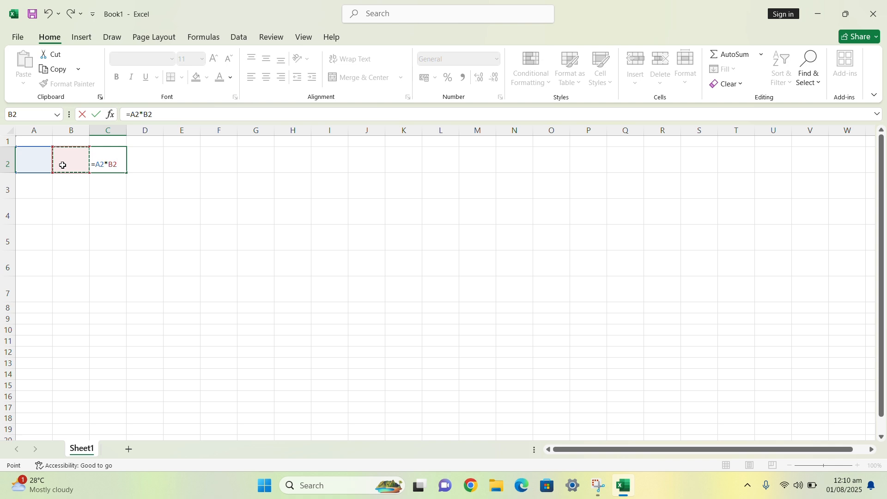
{"action": "key", "text": "Return"}
- Enter 6 in cell A2 and 7 in cell B2 as the numbers for the multiplication
{"action": "left_click", "coordinate": [33, 163]}
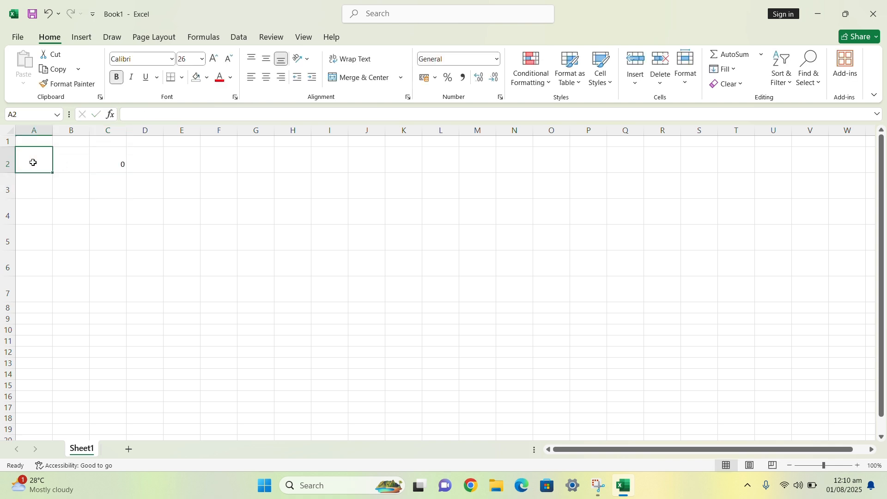
{"action": "type", "text": "6"}
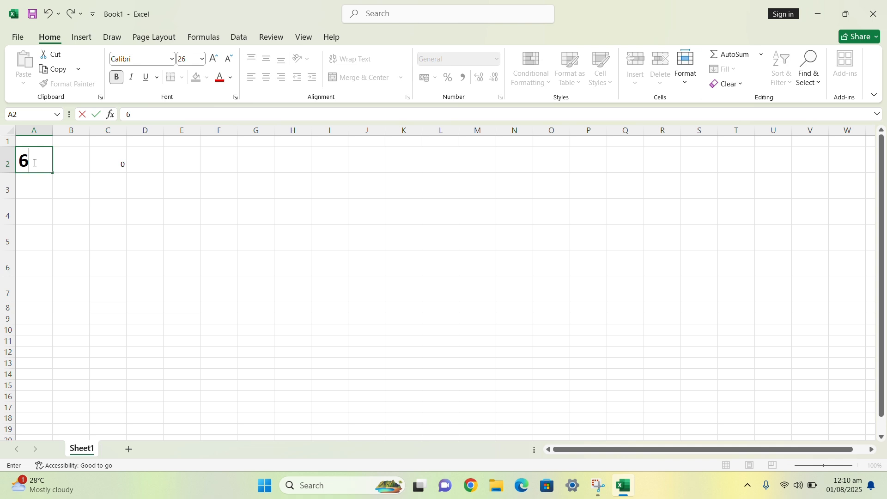
{"action": "key", "text": "Tab"}
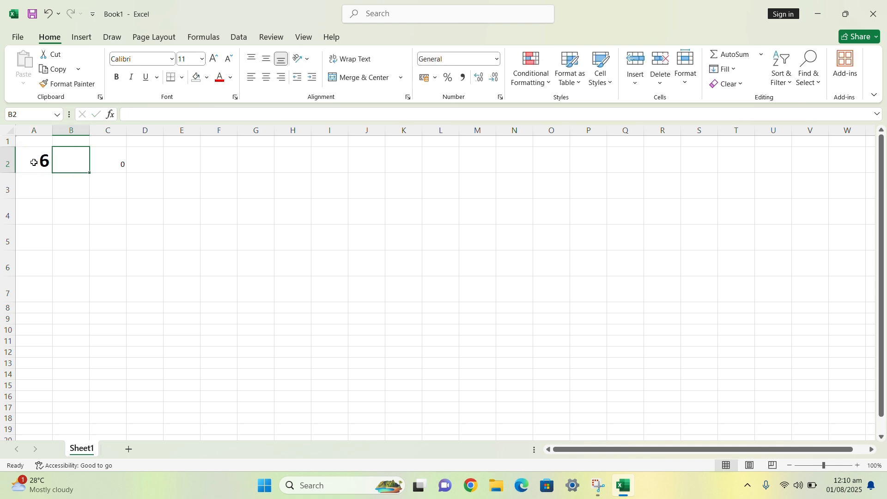
{"action": "type", "text": "7"}
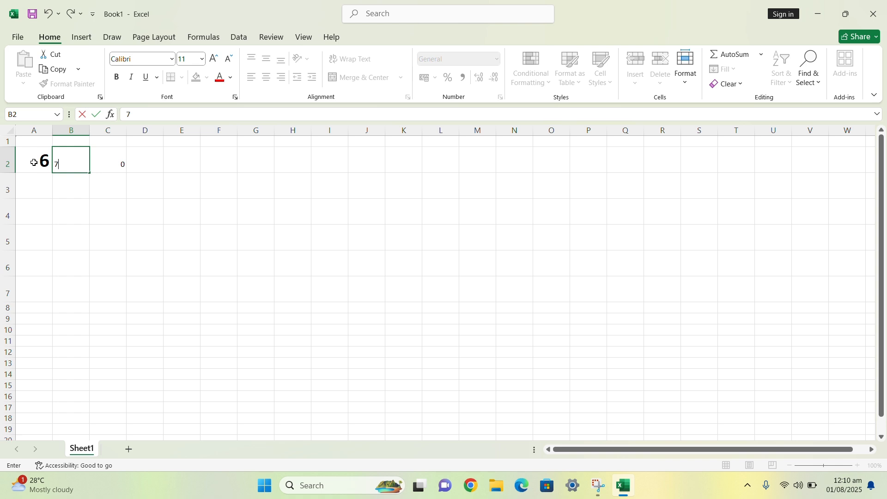
{"action": "left_click", "coordinate": [92, 192]}
- Copy the large bold formatting of cell A2 to cells B2 and C2 with Format Painter
{"action": "left_click", "coordinate": [72, 162]}
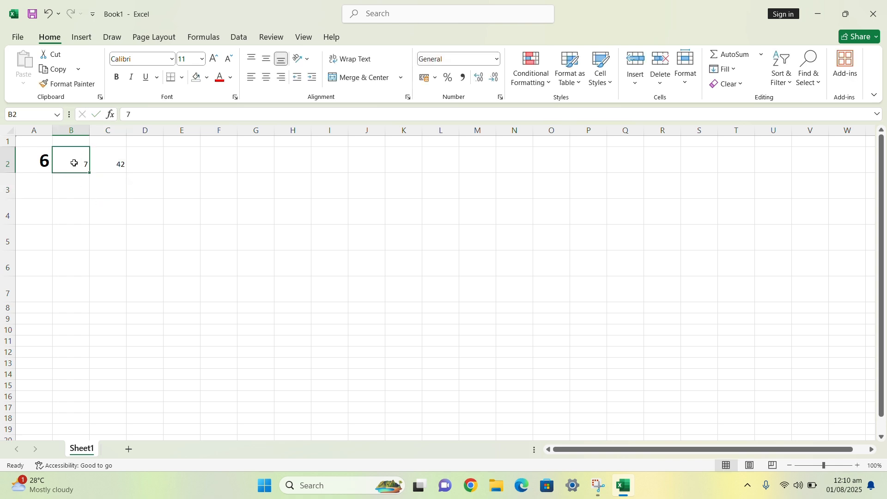
{"action": "left_click", "coordinate": [37, 161]}
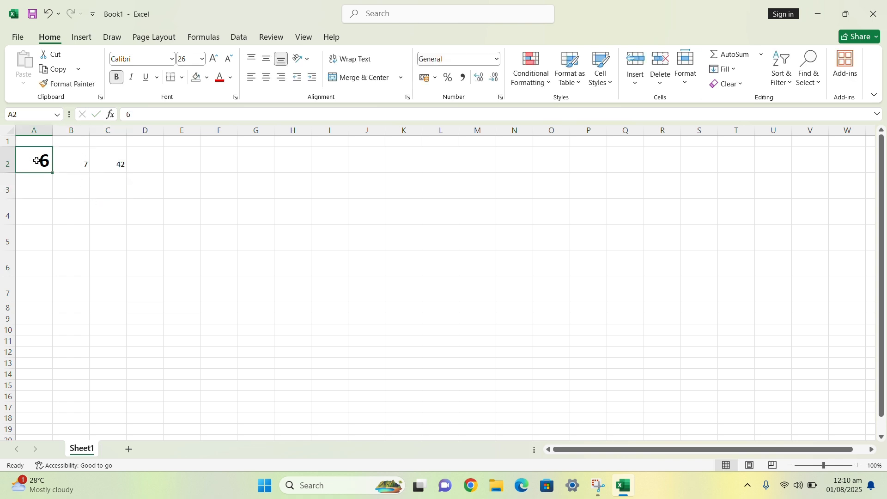
{"action": "left_click", "coordinate": [44, 88]}
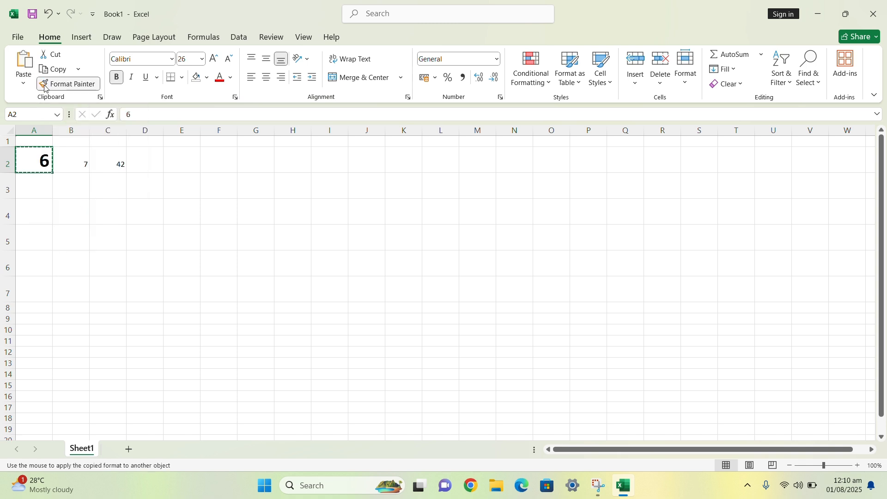
{"action": "left_click", "coordinate": [67, 161]}
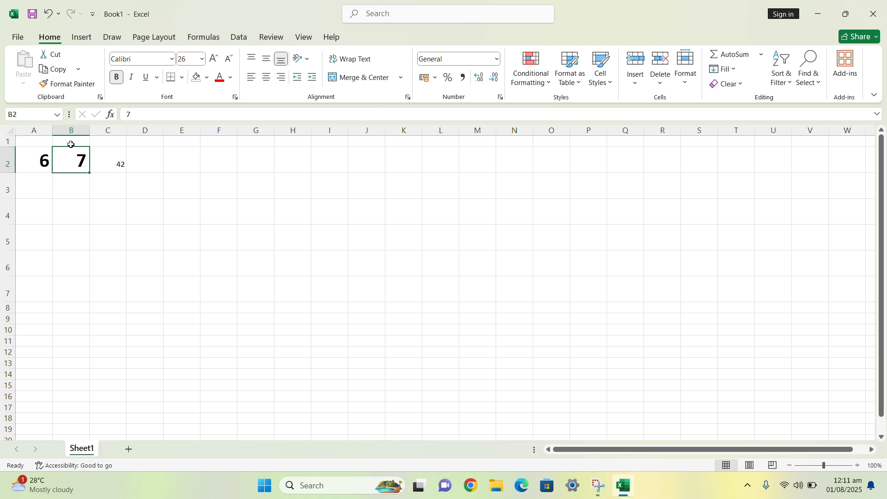
{"action": "left_click", "coordinate": [47, 85]}
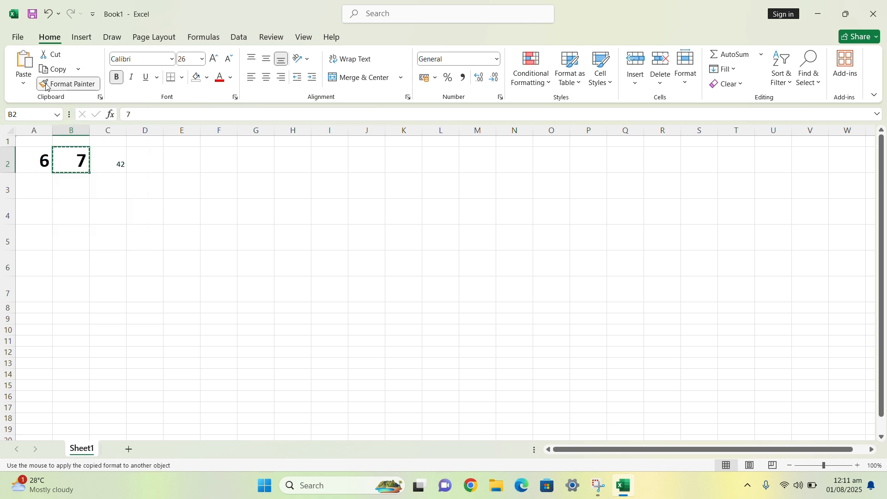
{"action": "left_click", "coordinate": [46, 85]}
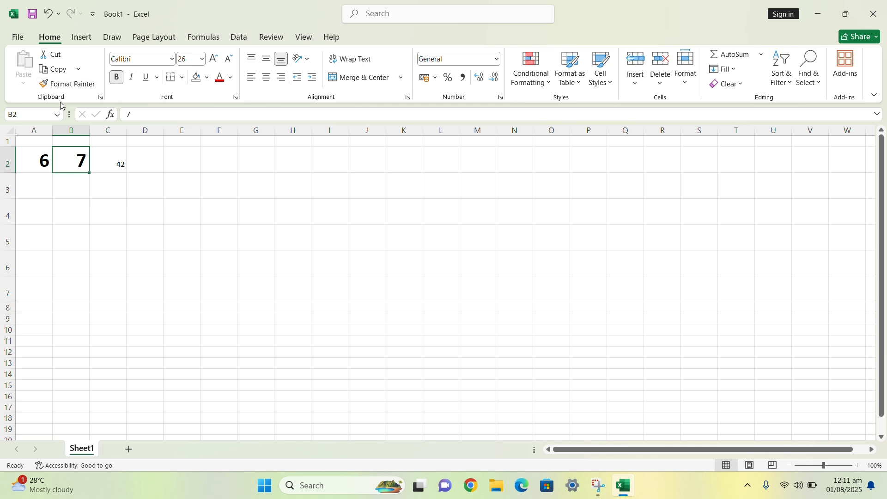
{"action": "left_click", "coordinate": [45, 84]}
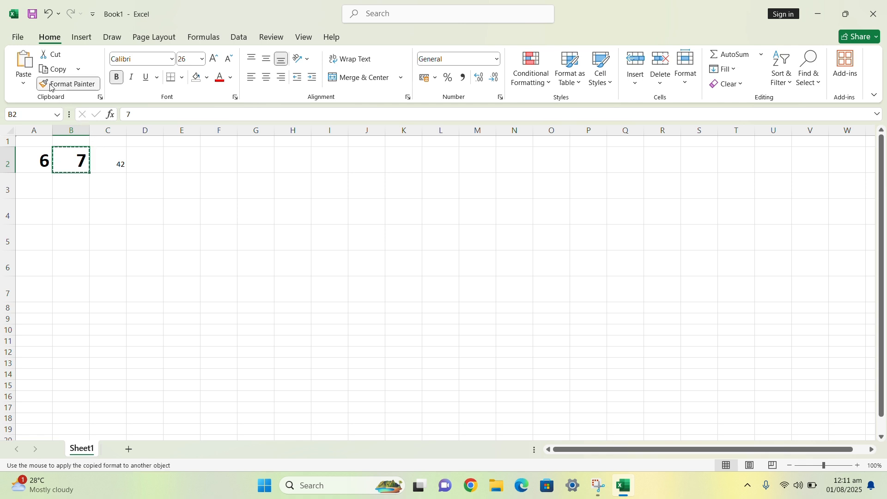
{"action": "left_click", "coordinate": [111, 163]}
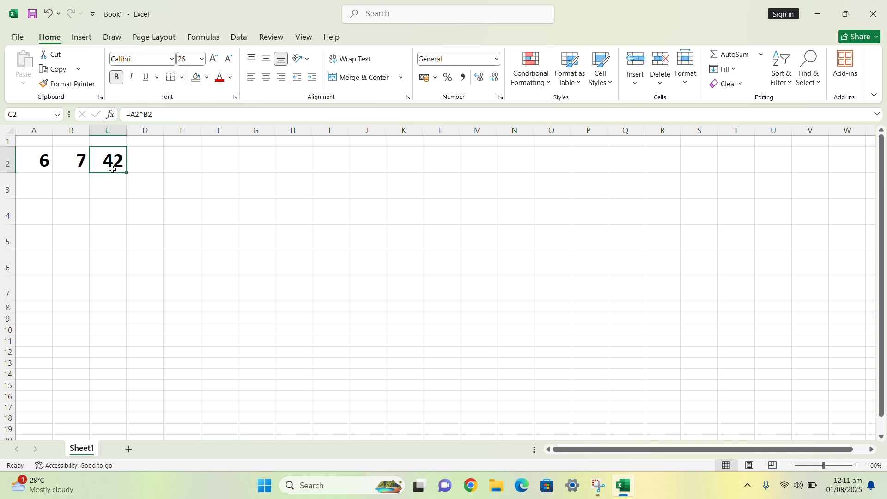
- Enter the numbers 6, 5, 4 and 3 in cells A3 to A6
{"action": "left_click", "coordinate": [42, 187]}
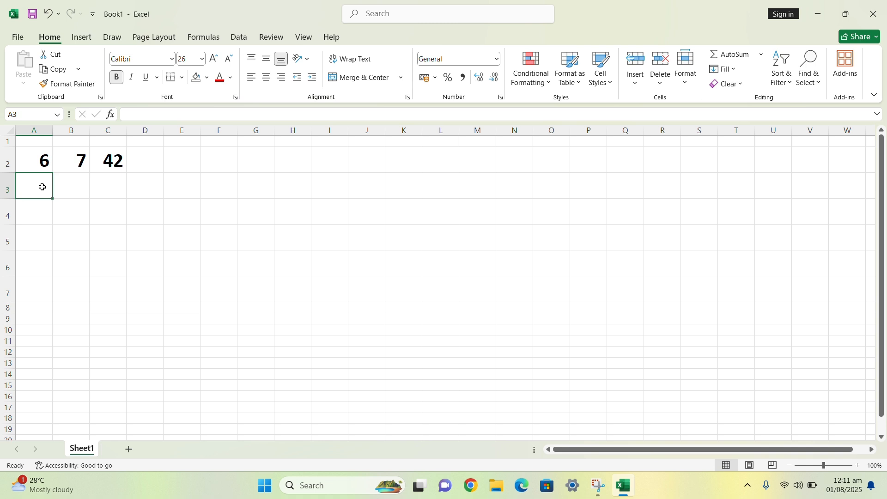
{"action": "type", "text": "6"}
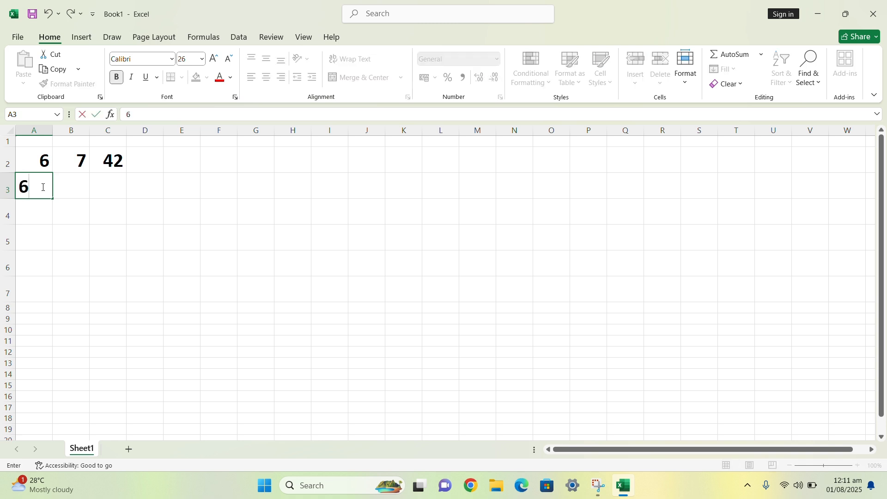
{"action": "key", "text": "Return"}
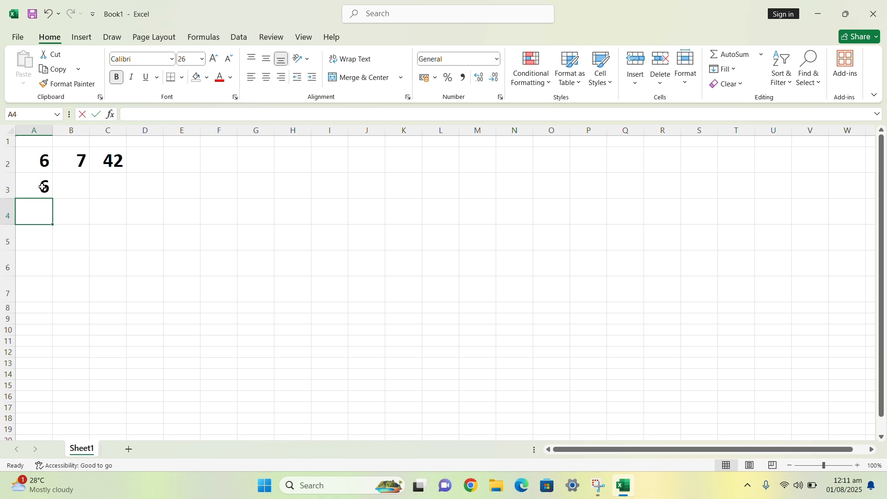
{"action": "type", "text": "5"}
{"action": "key", "text": "Return"}
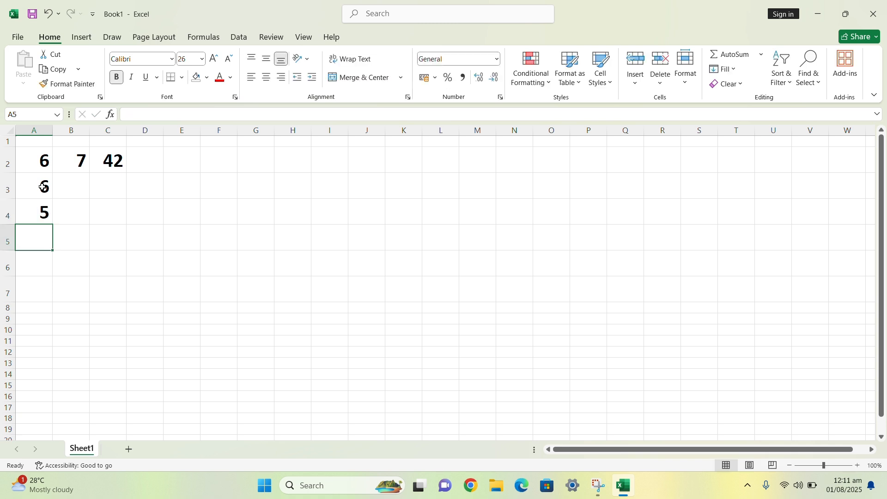
{"action": "type", "text": "4"}
{"action": "key", "text": "Return"}
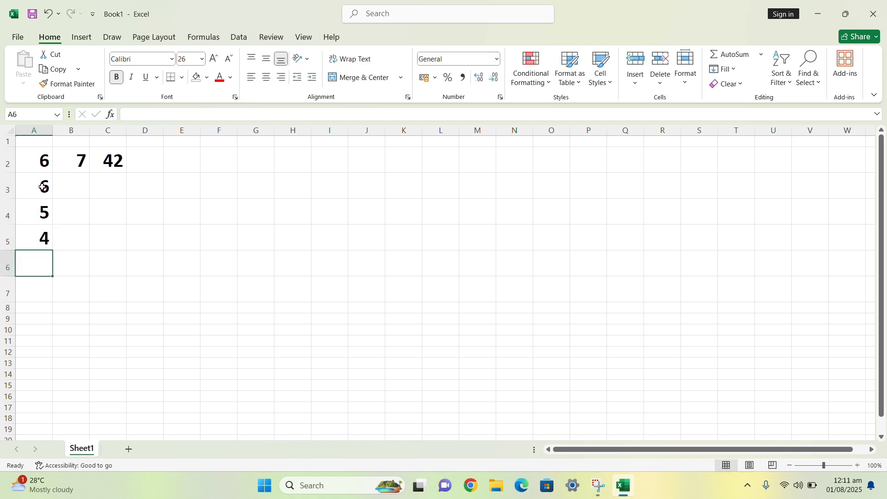
{"action": "type", "text": "3"}
{"action": "key", "text": "Return"}
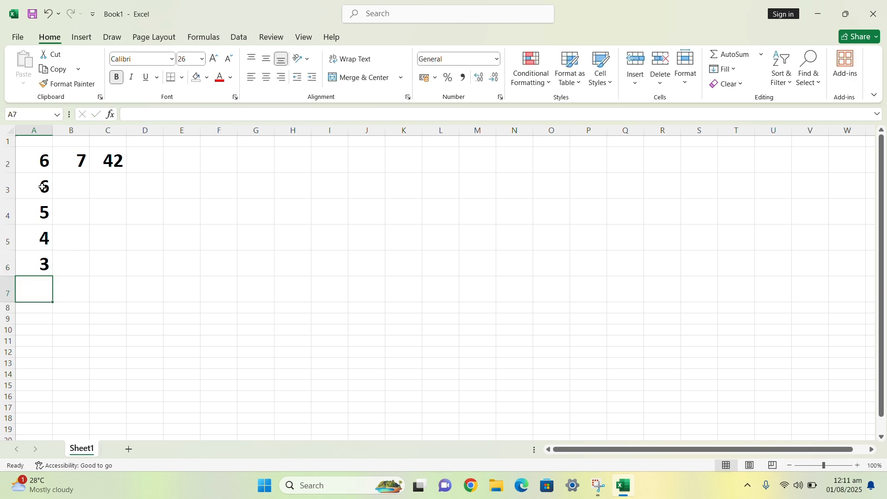
- Enter the numbers 8, 10, 6 and 4 in cells B3 to B6
{"action": "left_click", "coordinate": [71, 190]}
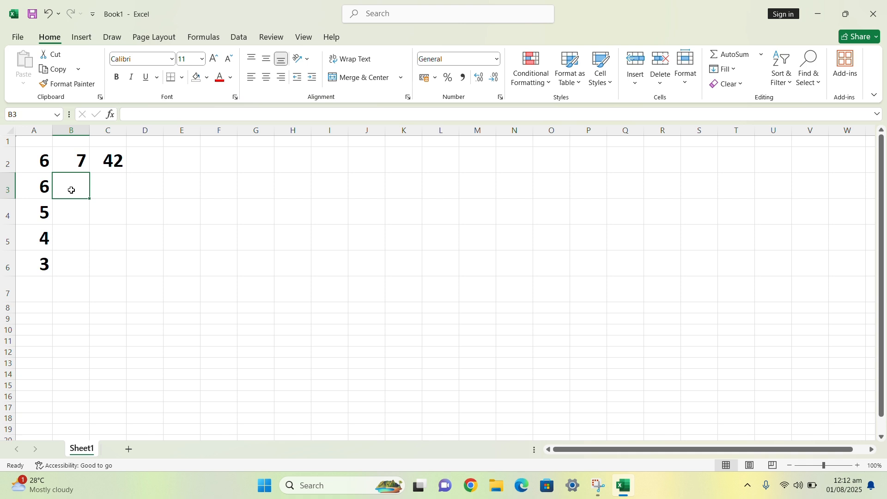
{"action": "type", "text": "8"}
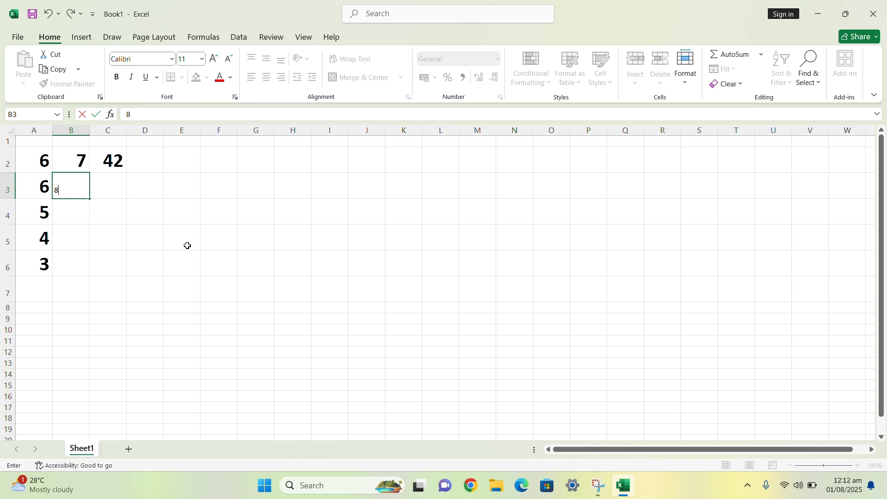
{"action": "key", "text": "Return"}
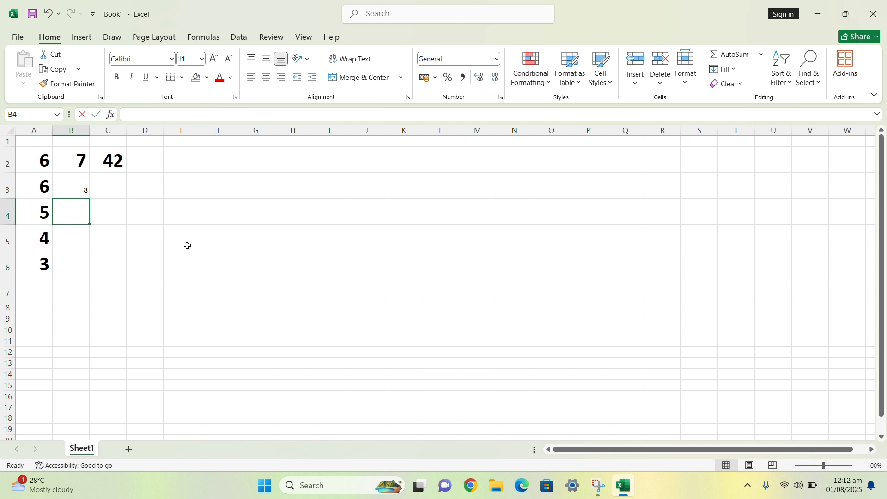
{"action": "type", "text": "10"}
{"action": "key", "text": "Return"}
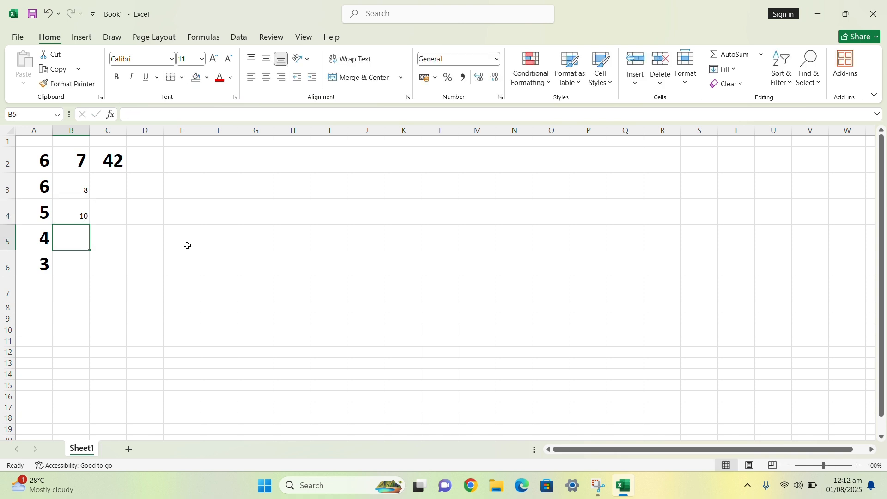
{"action": "type", "text": "6"}
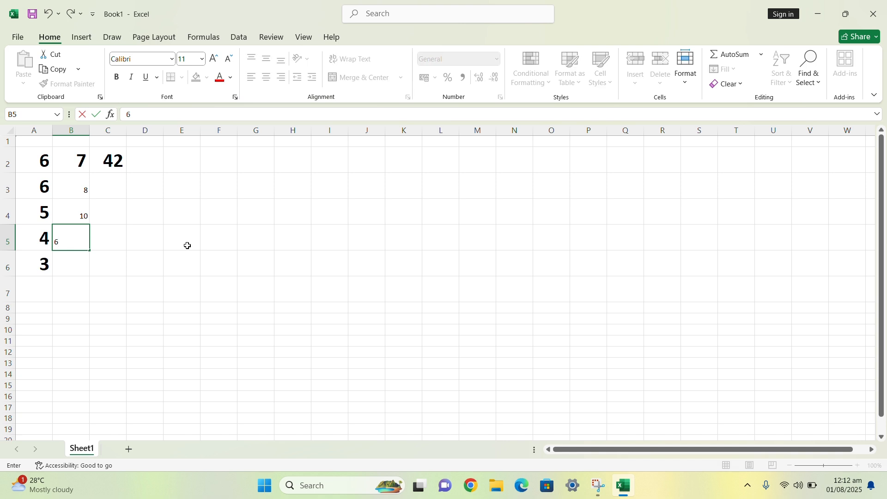
{"action": "key", "text": "Return"}
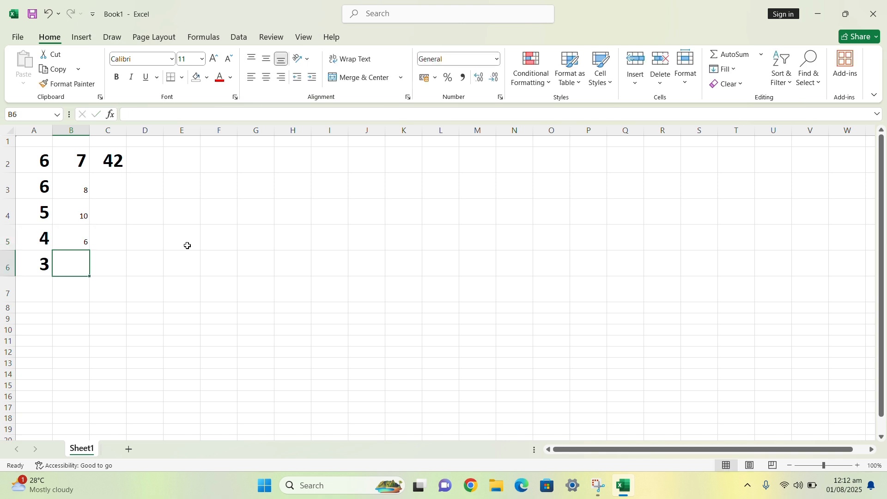
{"action": "type", "text": "4"}
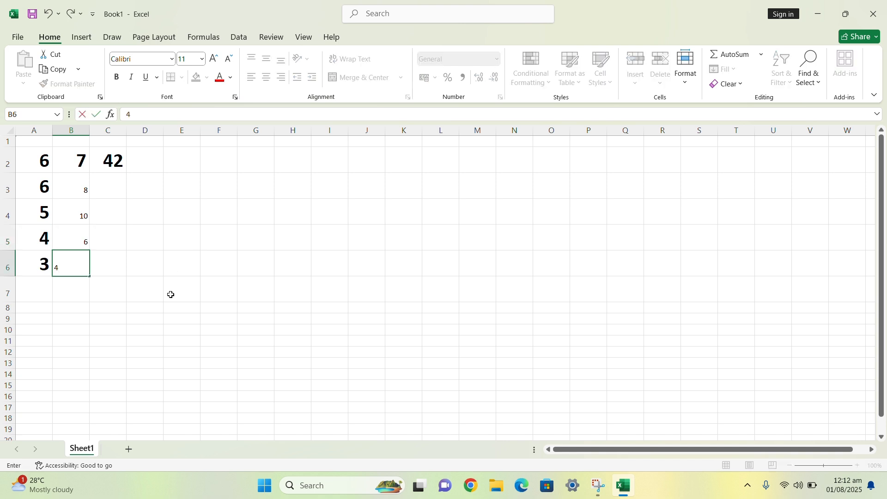
{"action": "left_click", "coordinate": [171, 295]}
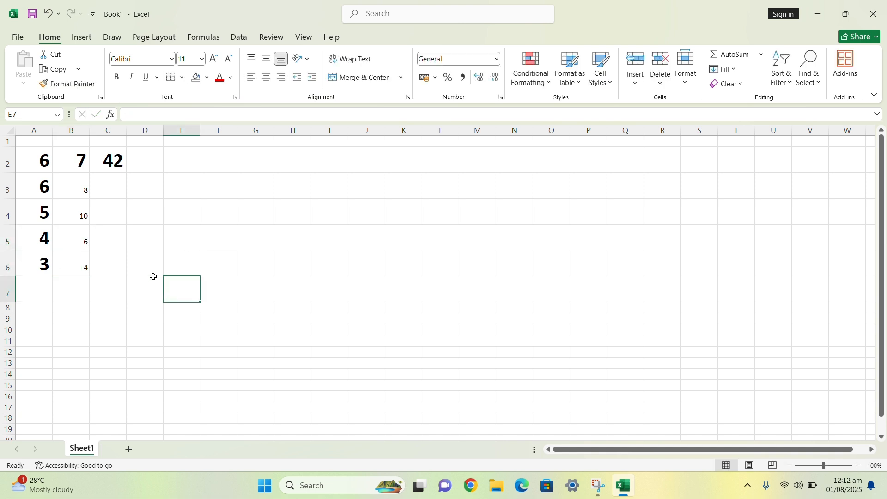
- Copy the formatting of cell B2 to cells B3 to B6 with Format Painter
{"action": "left_click", "coordinate": [79, 161]}
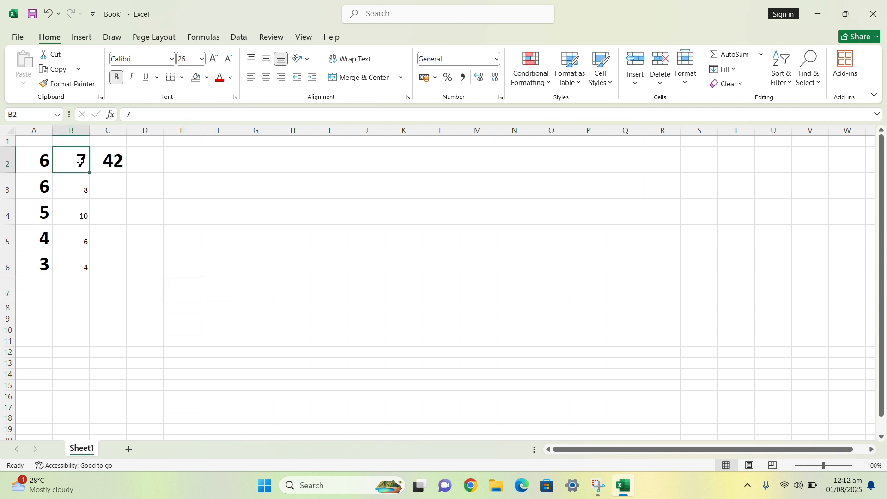
{"action": "left_click", "coordinate": [51, 87]}
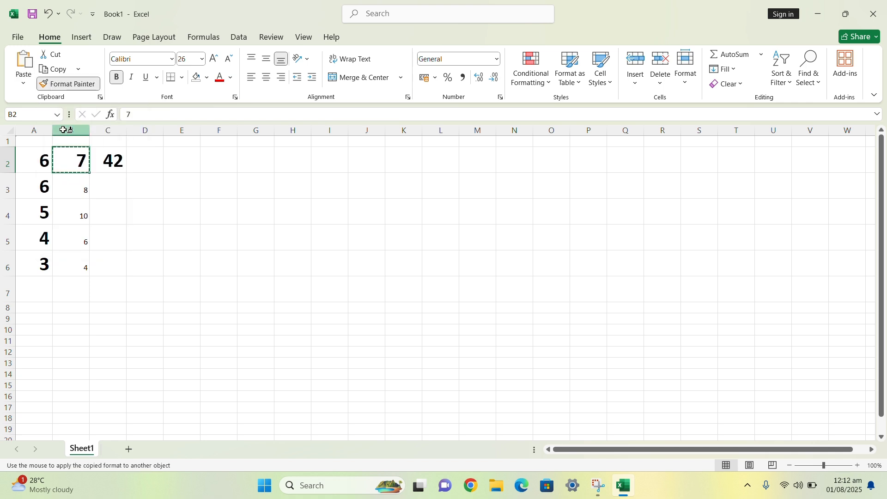
{"action": "left_click_drag", "start_coordinate": [75, 178], "coordinate": [77, 254]}
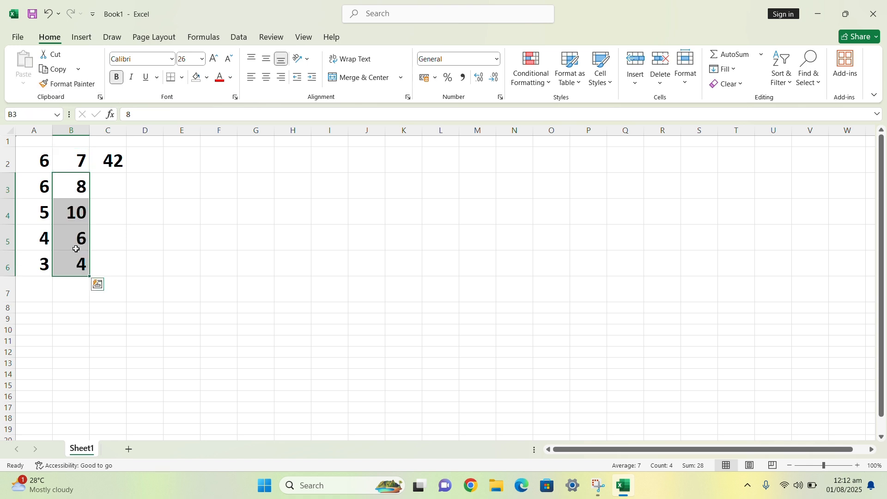
{"action": "left_click", "coordinate": [119, 236]}
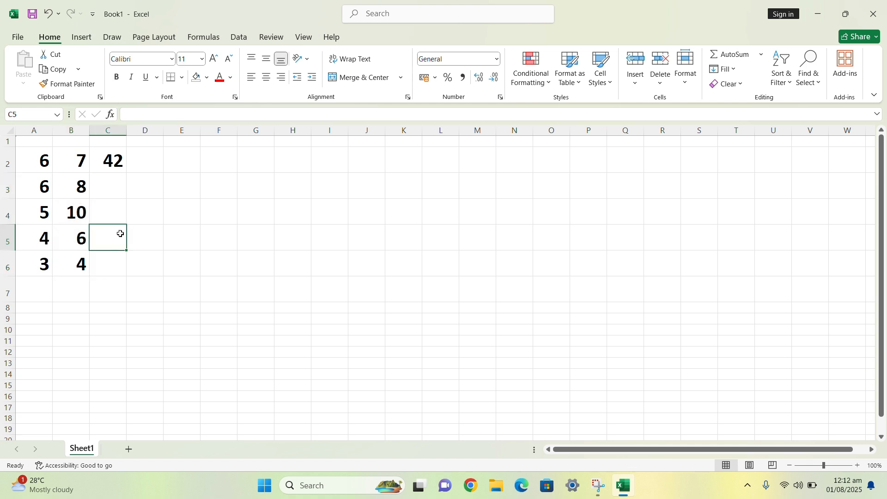
- Fill the multiplication formula from cell C2 down through cells C3 to C6
{"action": "left_click", "coordinate": [121, 162]}
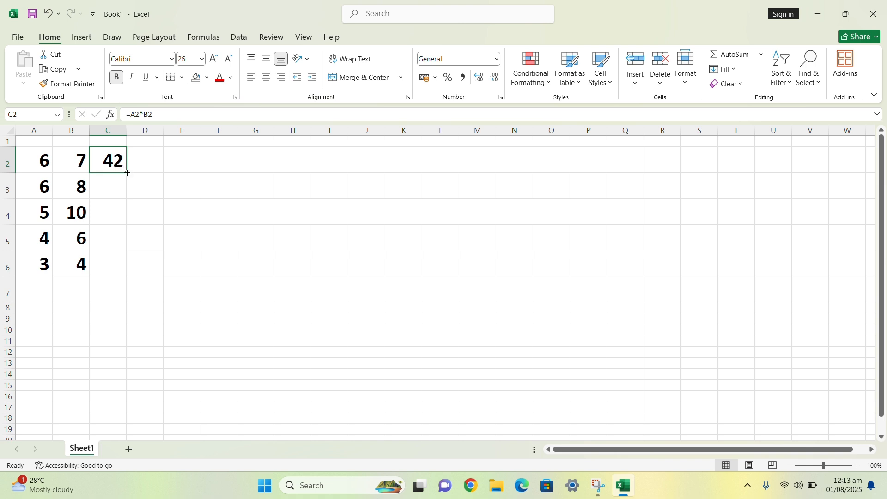
{"action": "left_click_drag", "start_coordinate": [127, 172], "coordinate": [115, 269]}
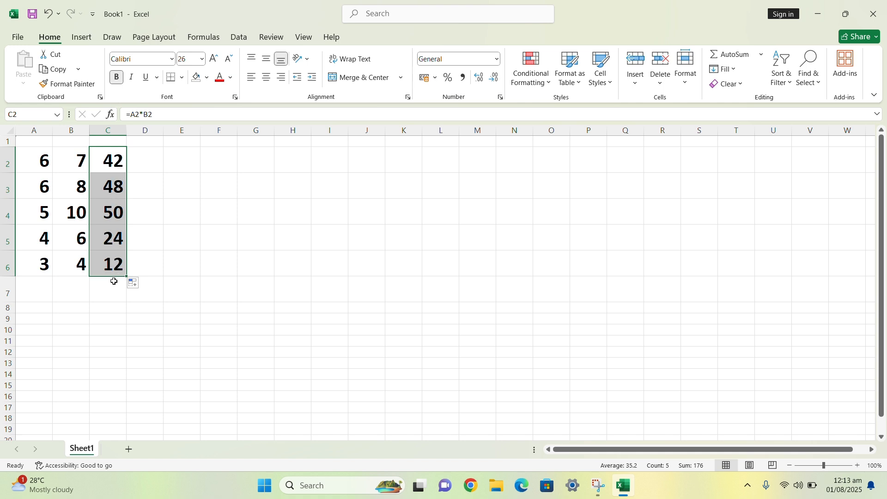
- Check the row references in the copied multiplication formulas in cells C3 to C6
{"action": "left_click", "coordinate": [113, 187]}
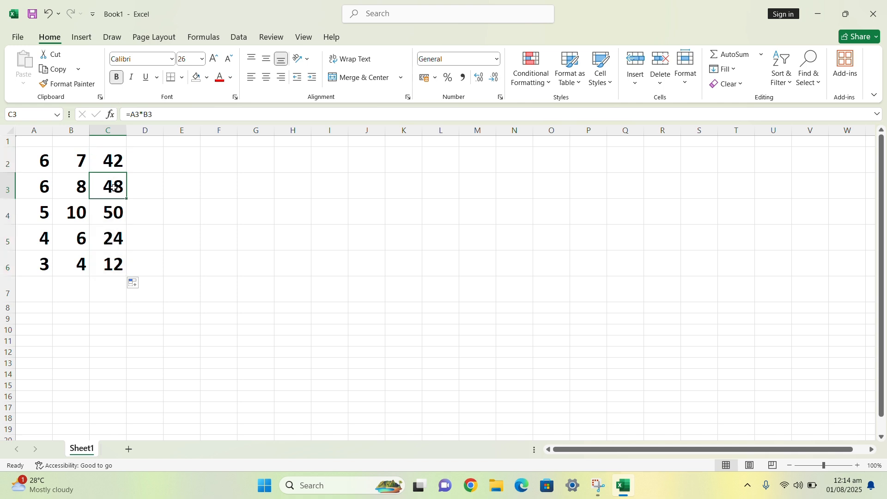
{"action": "left_click", "coordinate": [112, 210]}
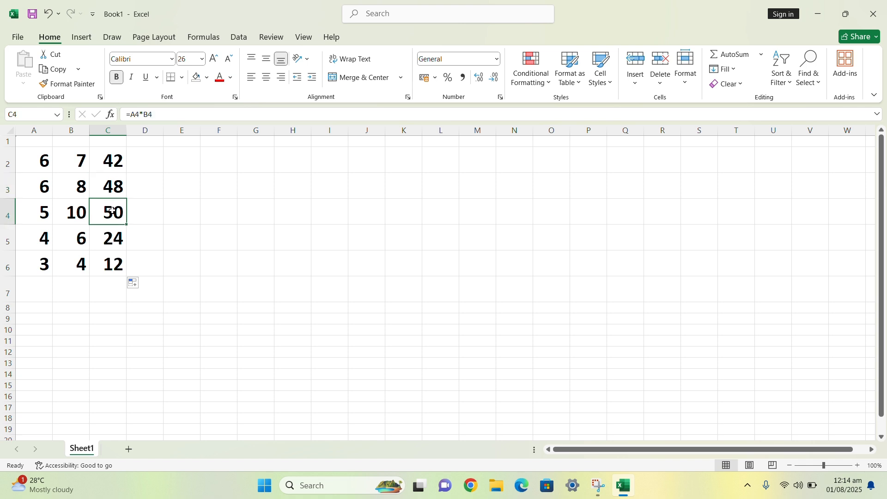
{"action": "left_click", "coordinate": [111, 239]}
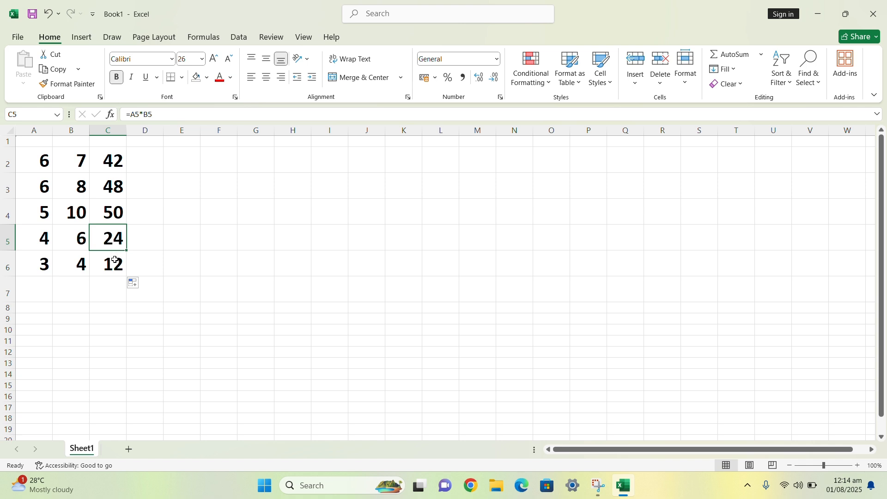
{"action": "left_click", "coordinate": [113, 261]}
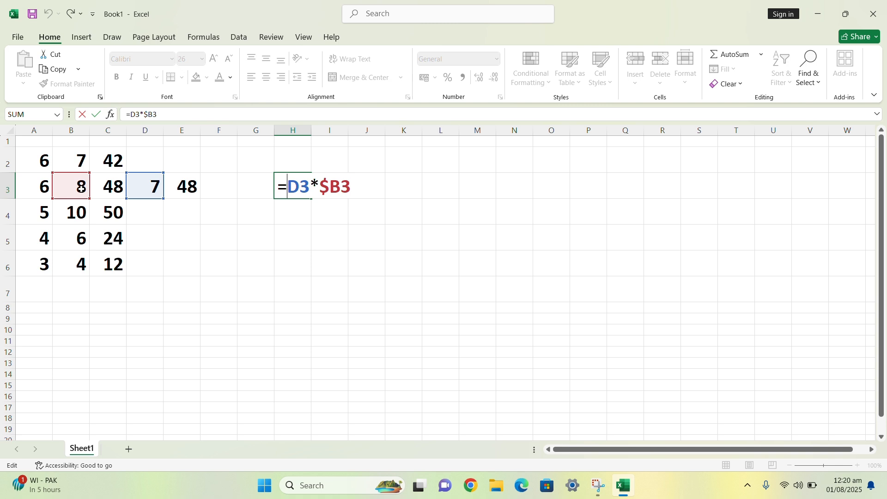
- Try to select the data range A2 to K6 while the formula in cell H3 is open for editing
{"action": "left_click_drag", "start_coordinate": [41, 161], "coordinate": [403, 263]}
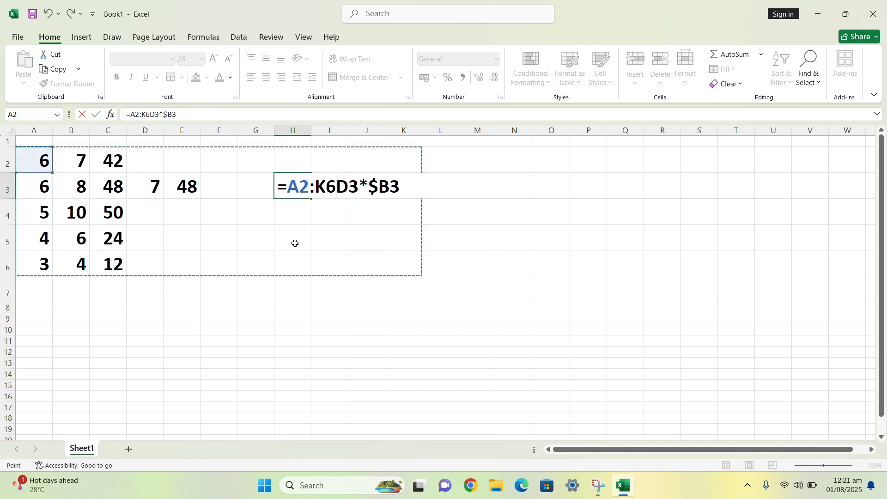